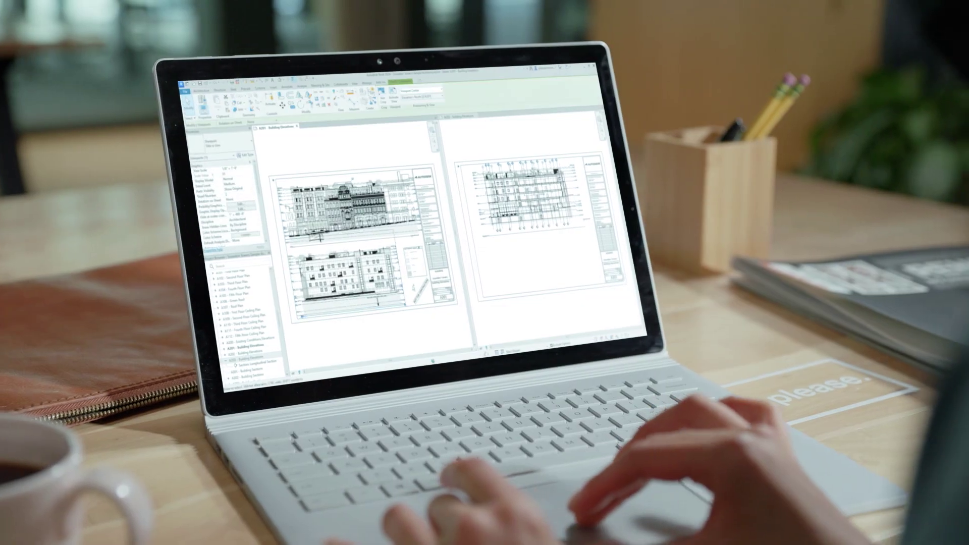
pyautogui.rightClick(421, 163)
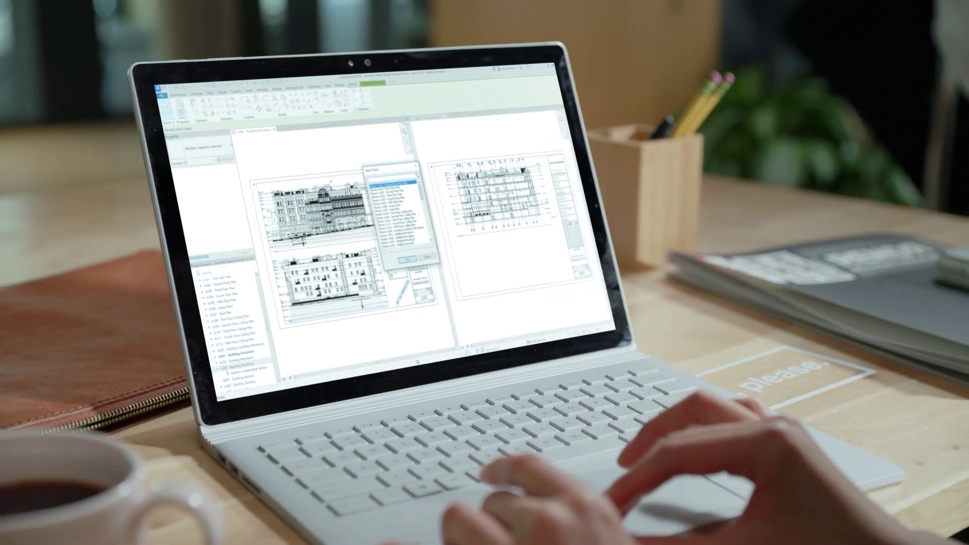
pyautogui.click(437, 231)
pyautogui.press('Return')
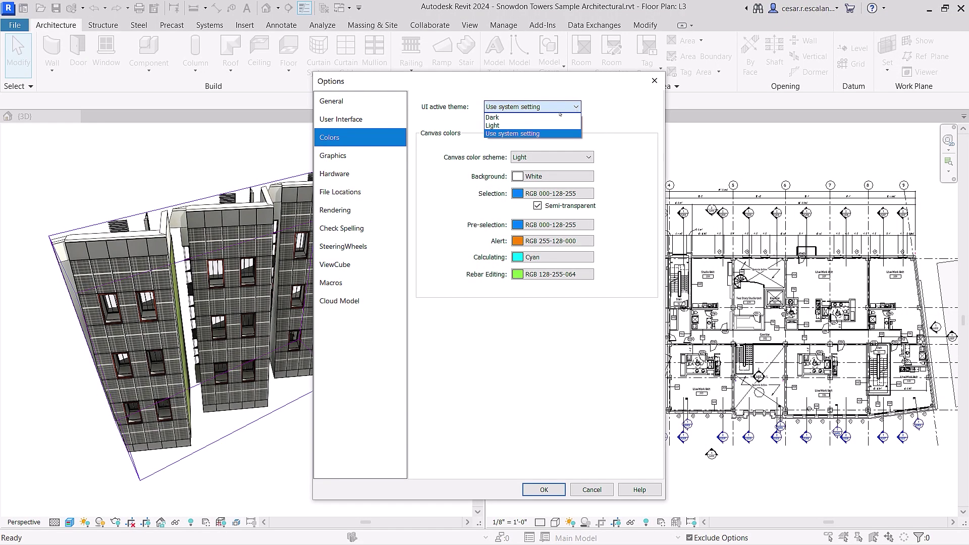
# - Set the UI active theme to Dark in the color options
pyautogui.click(535, 119)
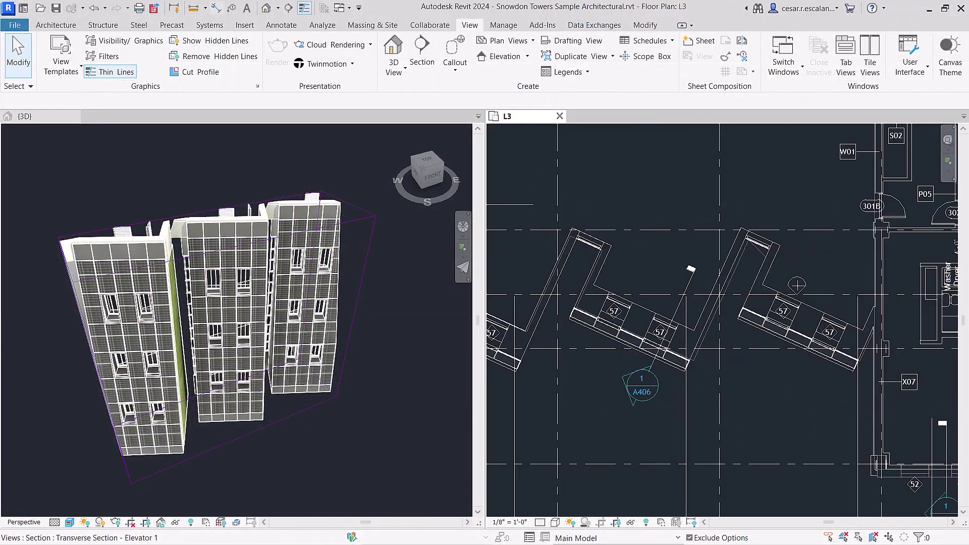
# - Add an aligned dimension string across the angled facade walls in the L3 floor plan
pyautogui.press('d')
pyautogui.press('i')
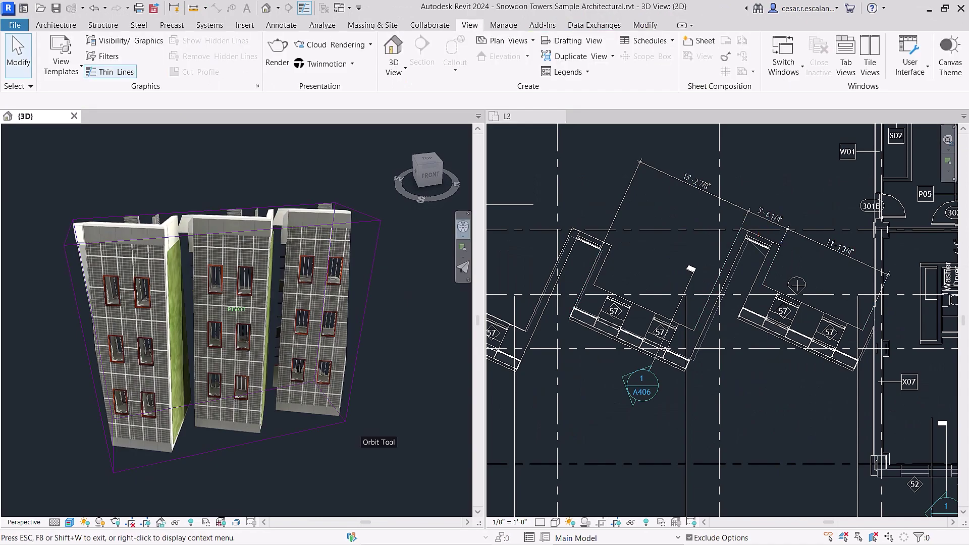
pyautogui.moveTo(360, 437)
pyautogui.mouseDown()
pyautogui.moveTo(440, 437)
pyautogui.moveTo(132, 438)
pyautogui.moveTo(245, 438)
pyautogui.moveTo(326, 386)
pyautogui.mouseUp()
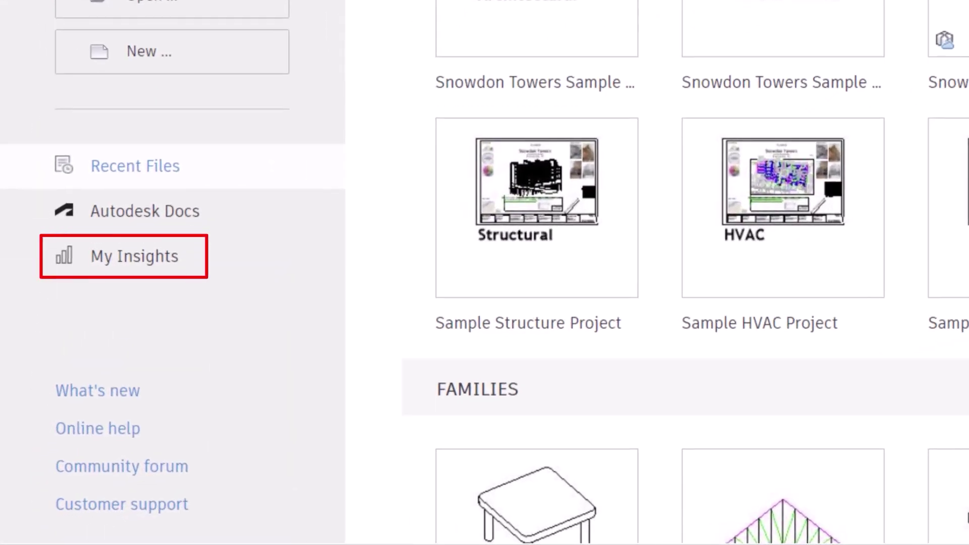
# - Open My Insights, inspect the command usage chart, and read the help article for the Render command recommendation
pyautogui.click(194, 266)
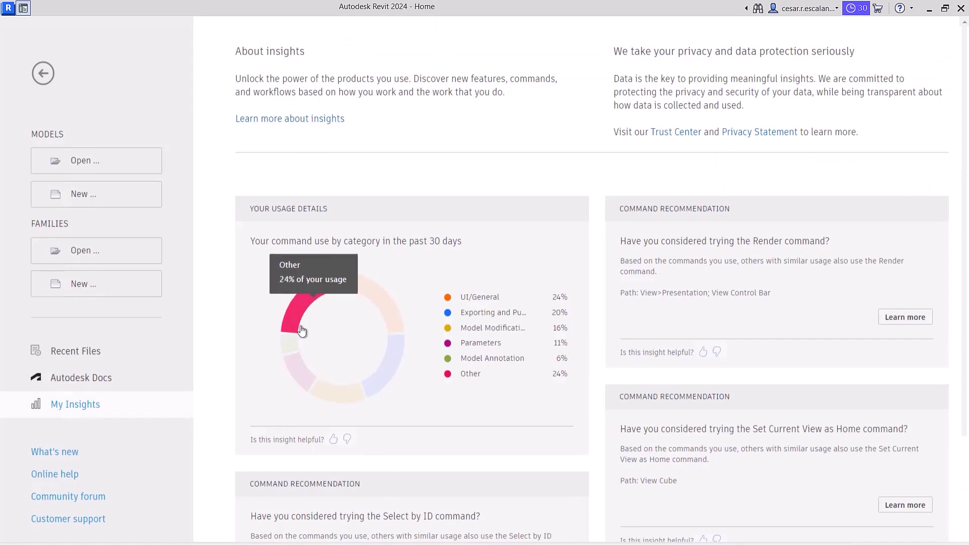
pyautogui.moveTo(406, 302)
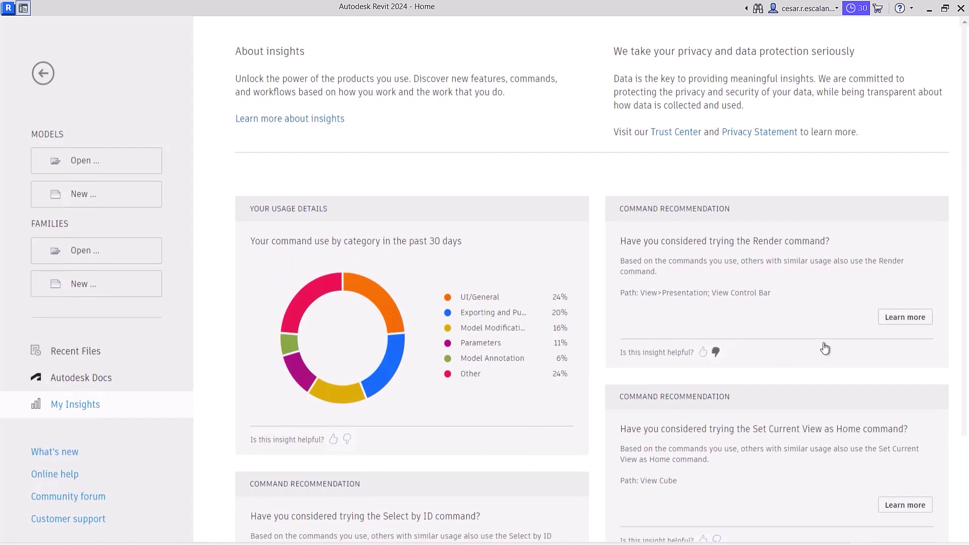
pyautogui.click(892, 318)
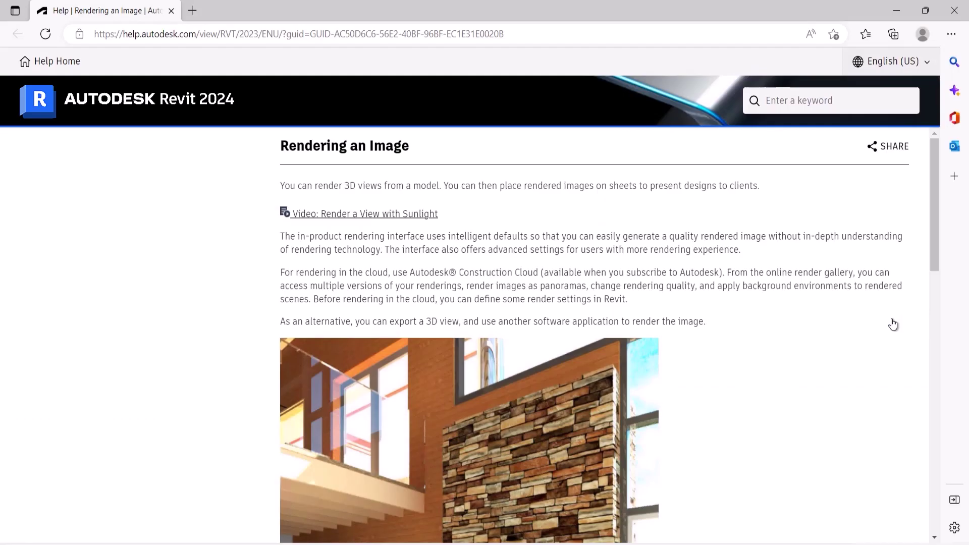
pyautogui.scroll(-5, 893, 325)
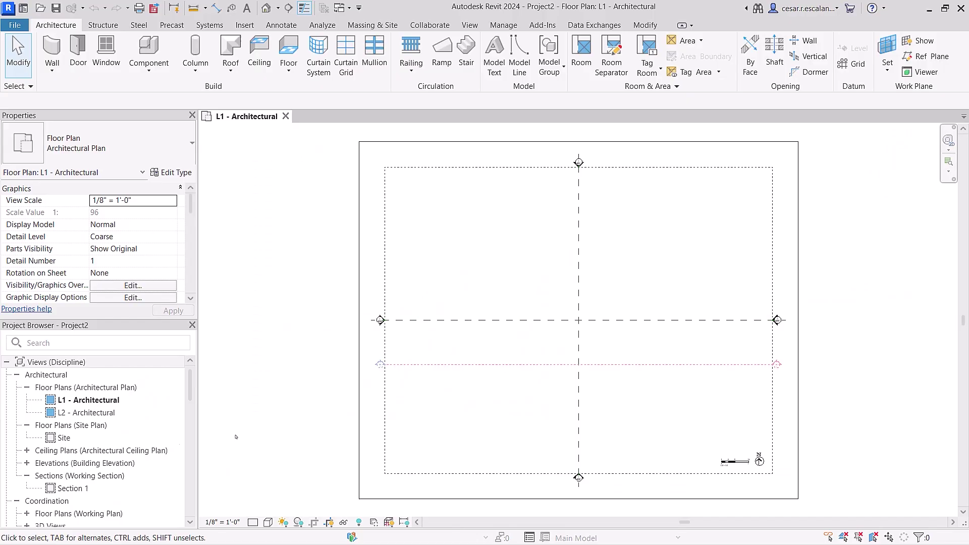
# - Browse the discipline-organized views of Project2
pyautogui.click(43, 361)
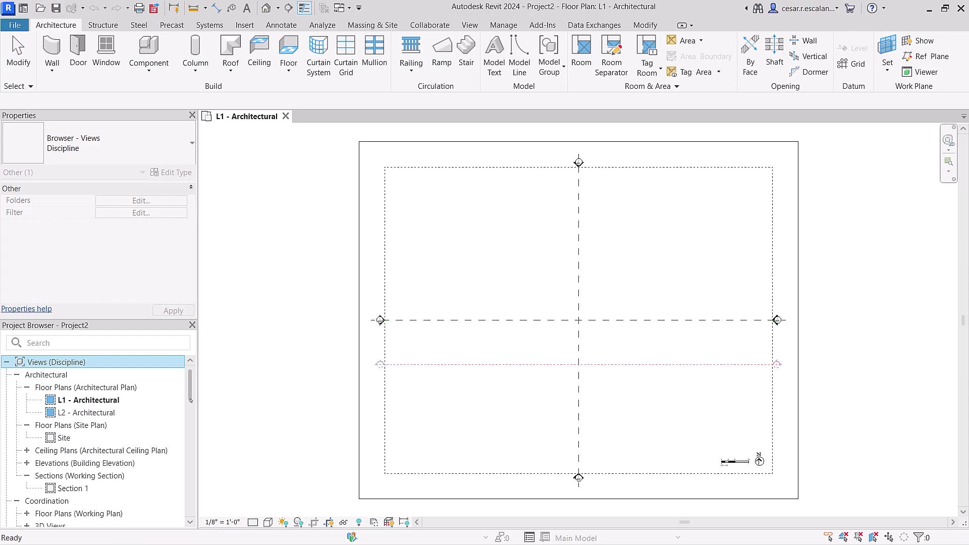
pyautogui.scroll(-10, 183, 501)
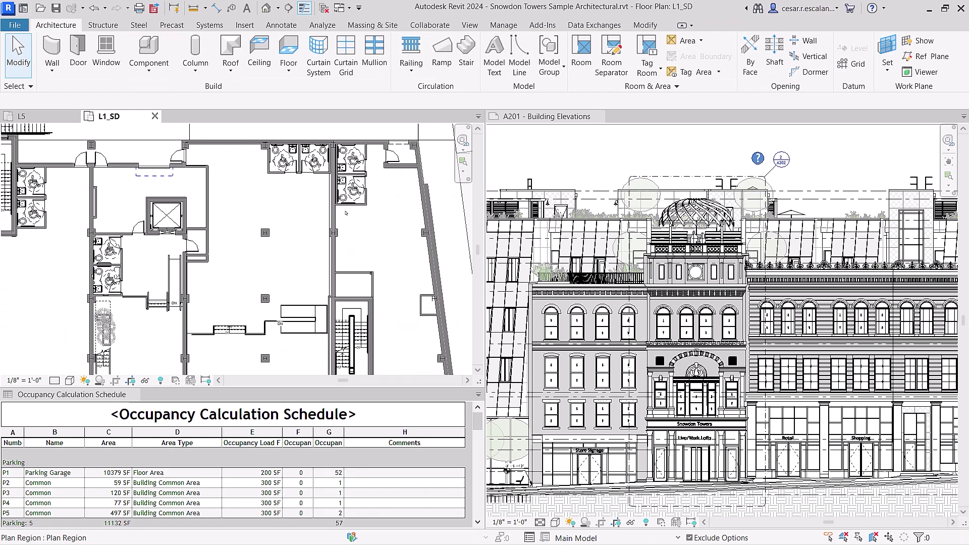
# - Examine the Snowdon Towers L1_SD plan and the 3D views of the facades, structure, site context and complete building
pyautogui.moveTo(111, 146); pyautogui.dragTo(162, 201, button='middle')
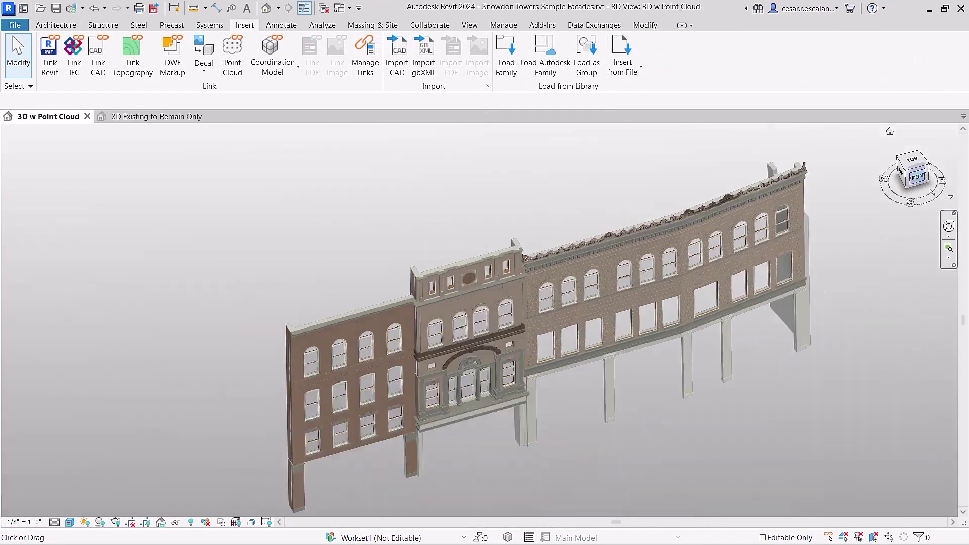
pyautogui.click(930, 190)
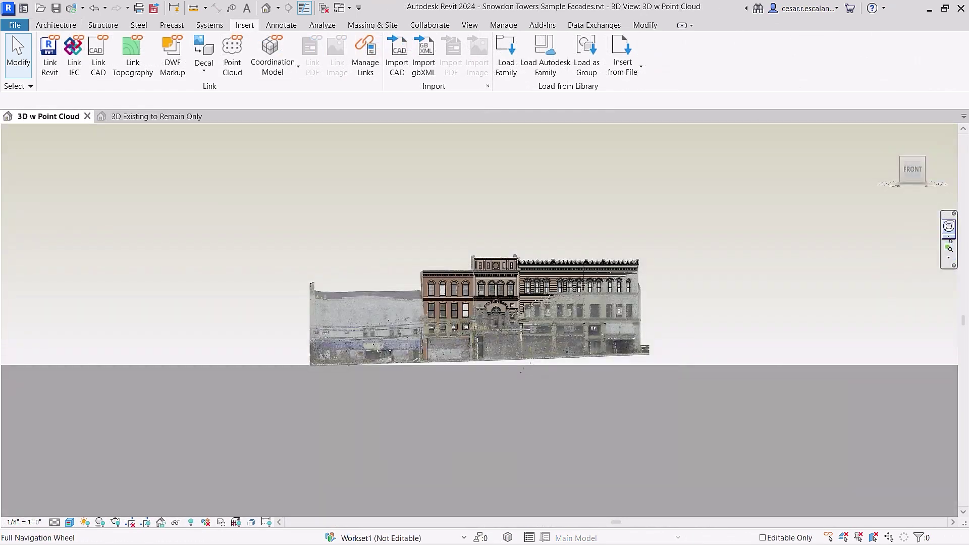
pyautogui.moveTo(459, 242); pyautogui.dragTo(535, 367)
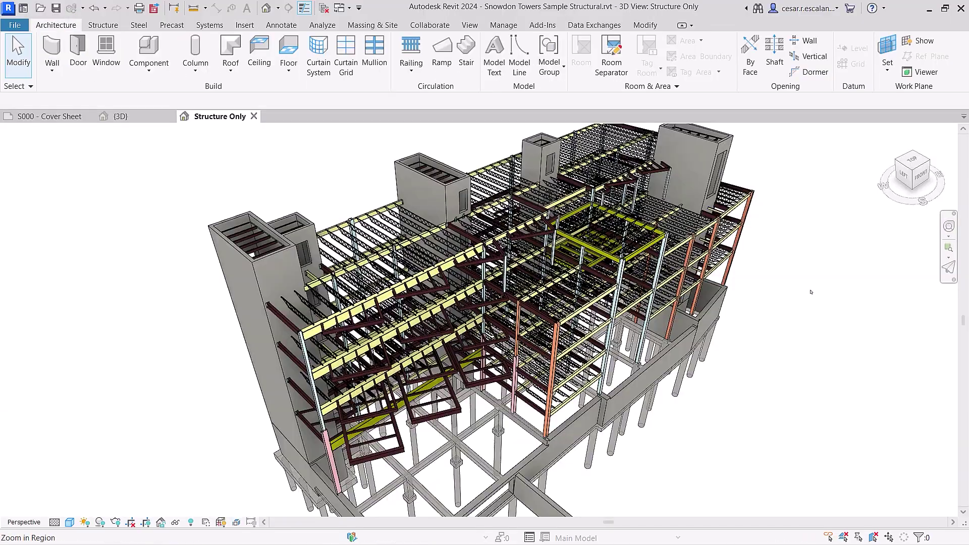
pyautogui.keyDown('shift'); pyautogui.moveTo(816, 316); pyautogui.dragTo(631, 308, button='middle'); pyautogui.keyUp('shift')
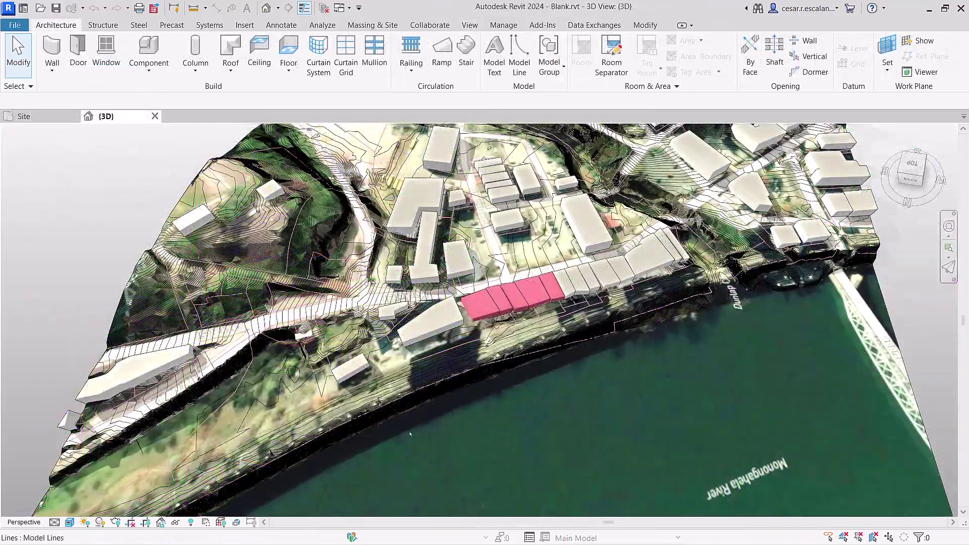
pyautogui.scroll(-2, 428, 404)
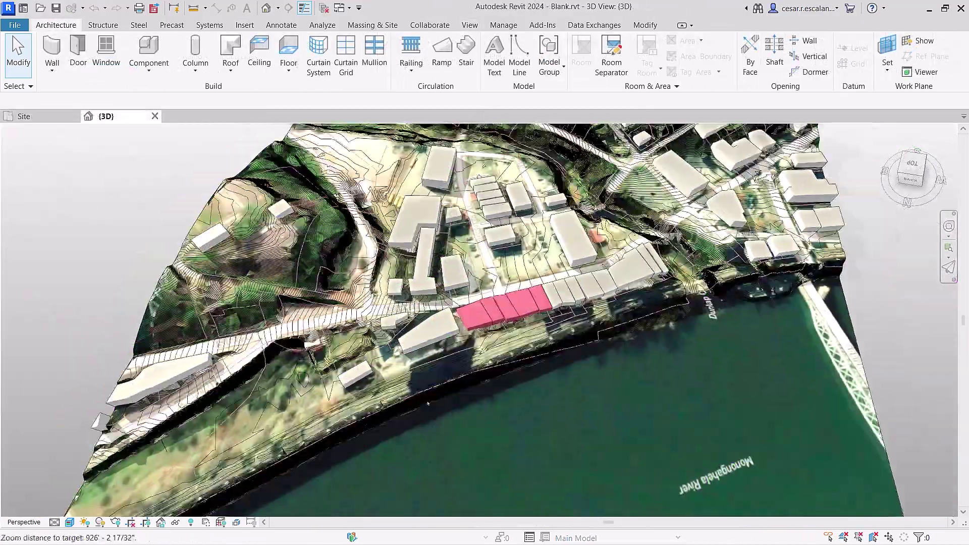
pyautogui.keyDown('shift'); pyautogui.moveTo(420, 388); pyautogui.dragTo(929, 365, button='middle'); pyautogui.keyUp('shift')
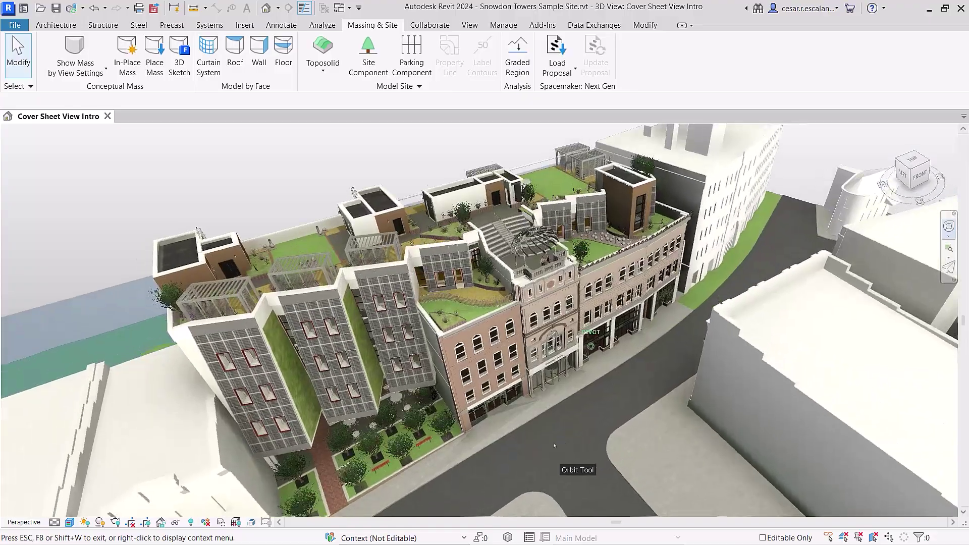
pyautogui.moveTo(554, 446); pyautogui.dragTo(126, 461)
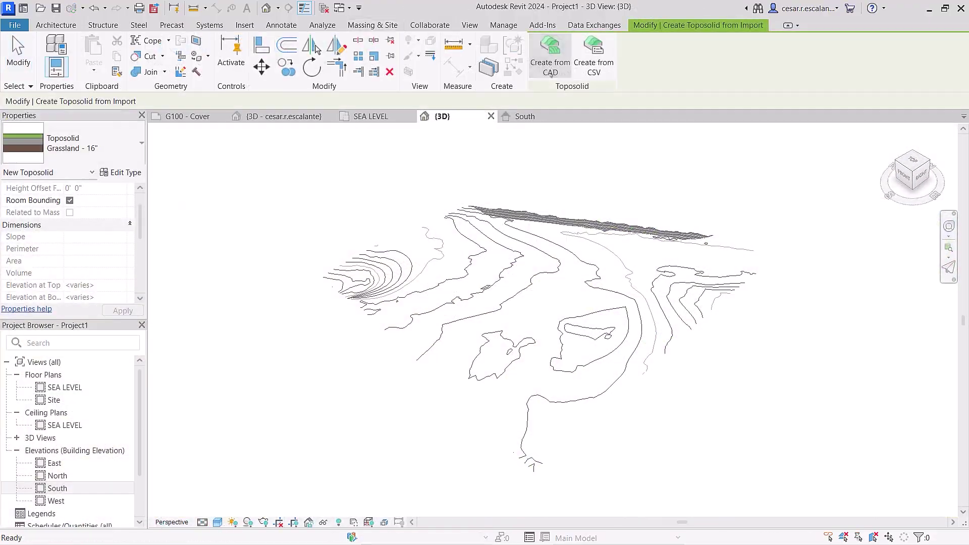
# - Create a toposolid from the imported CAD contours and open the Grassland - 16" type's properties
pyautogui.click(541, 218)
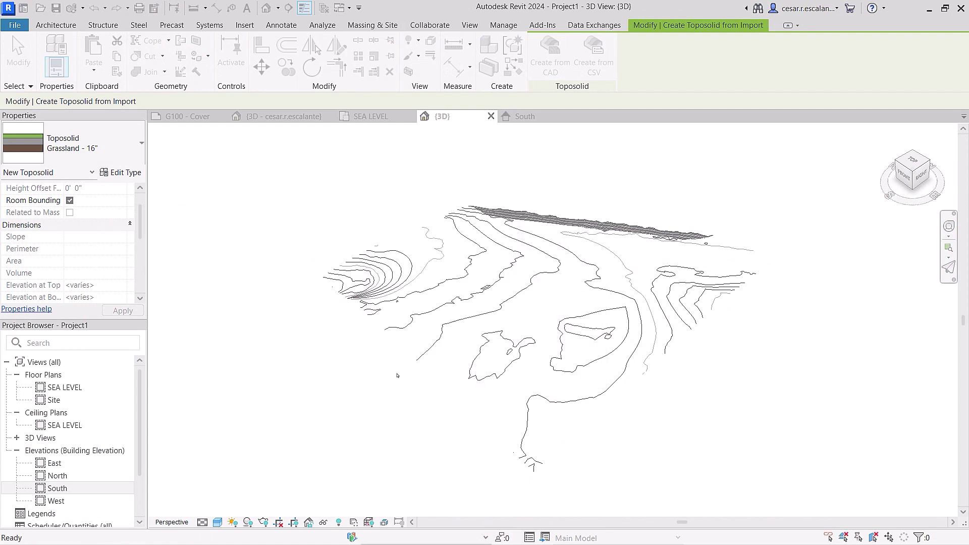
pyautogui.click(121, 172)
pyautogui.click(709, 297)
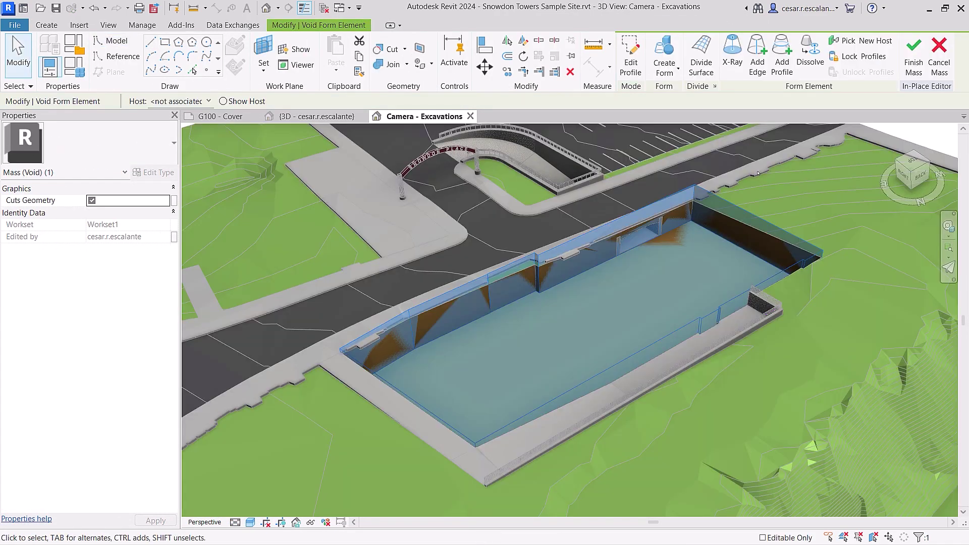
# - Finish the in-place void mass that cuts the excavation, and start sub-dividing the Grassland toposolid
pyautogui.click(913, 56)
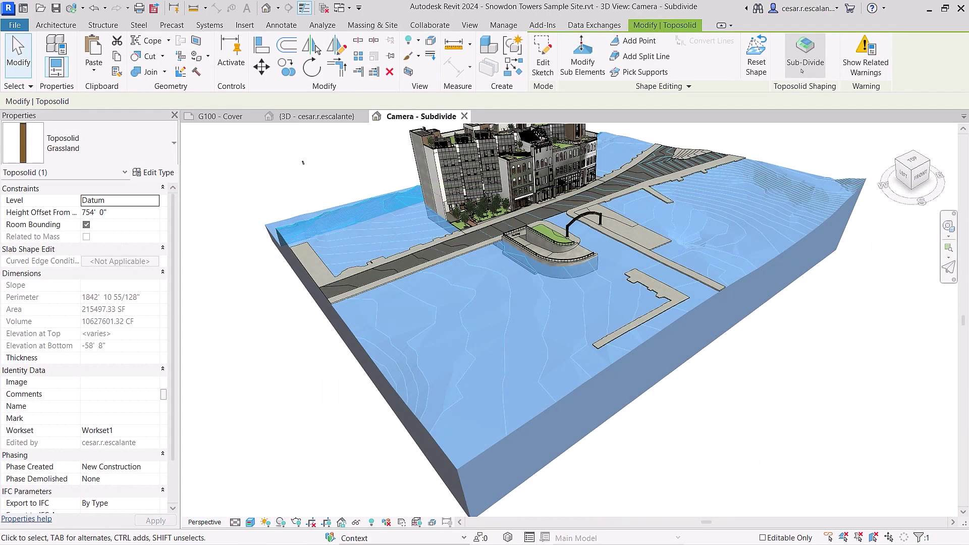
pyautogui.click(802, 71)
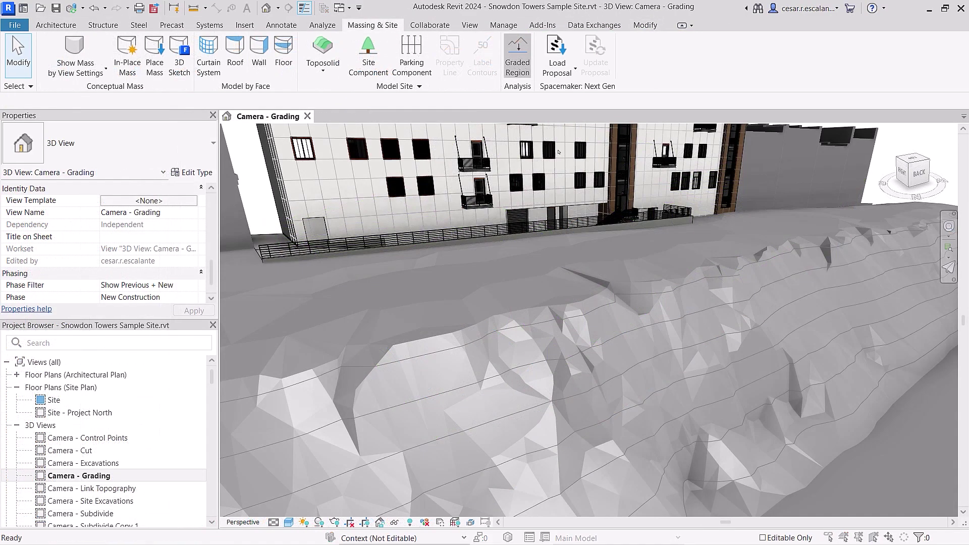
# - Make the Grassland toposolid a graded region and set the group of points in front of the building to elevation 796 4
pyautogui.click(520, 309)
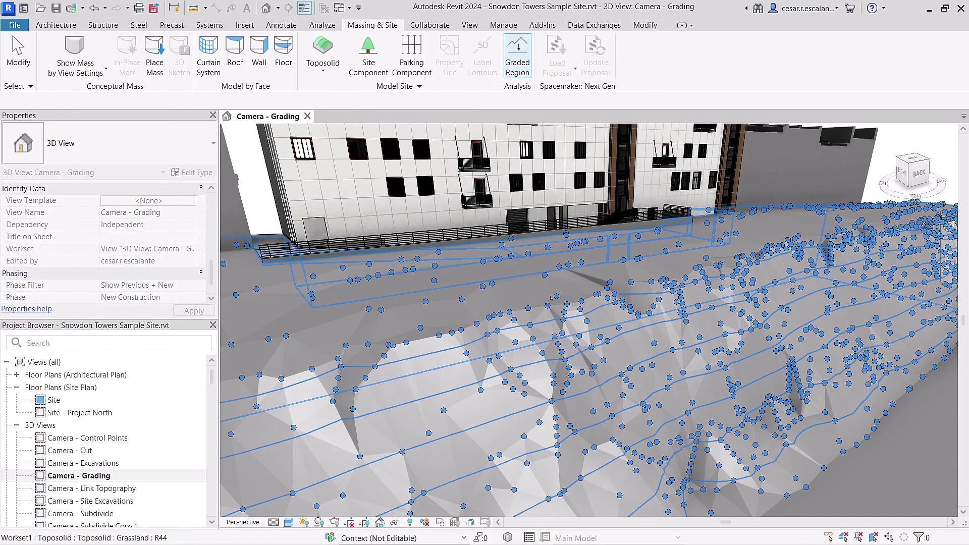
pyautogui.moveTo(446, 292); pyautogui.dragTo(553, 251)
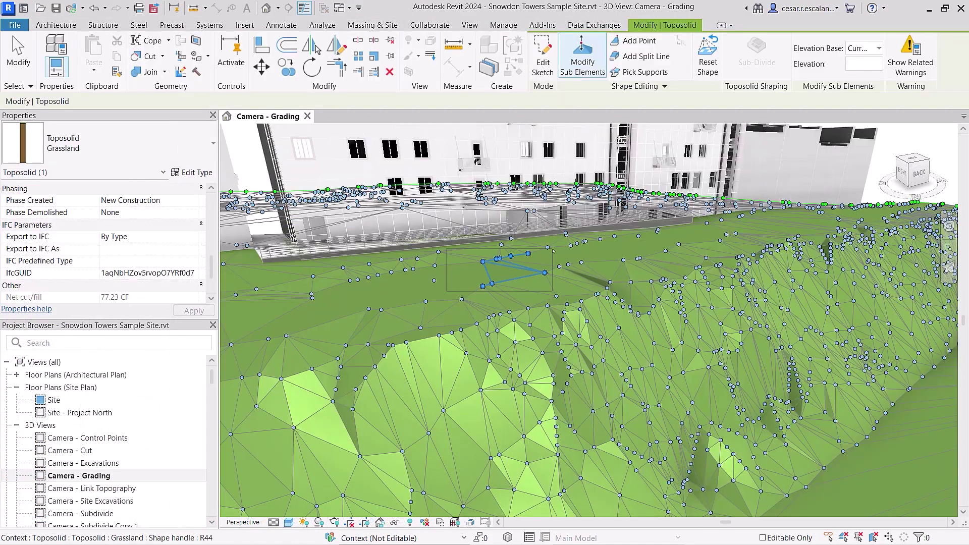
pyautogui.click(877, 65)
pyautogui.write('796 4')
pyautogui.press('Return')
pyautogui.press('Escape')
pyautogui.press('Escape')
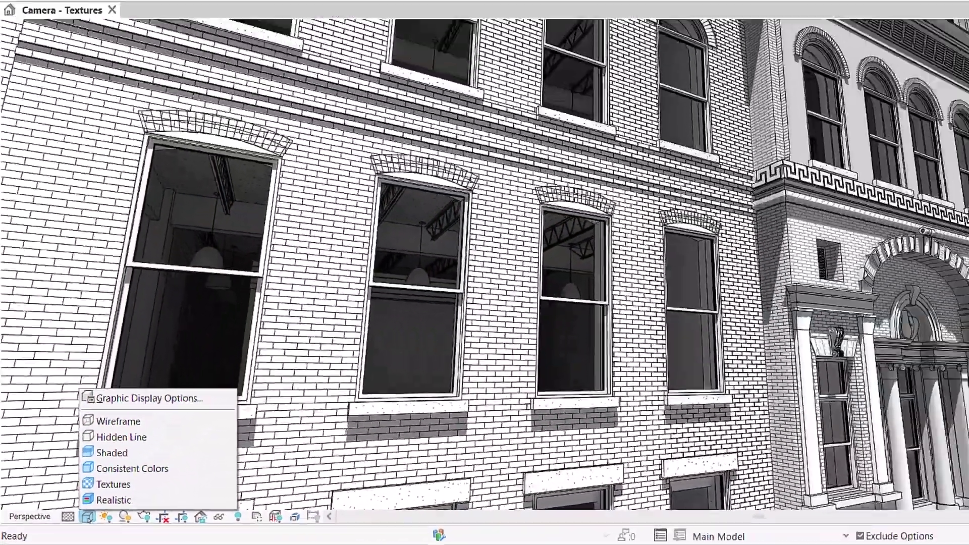
# - Set the visual style of the Camera - Textures view to Shaded
pyautogui.click(174, 452)
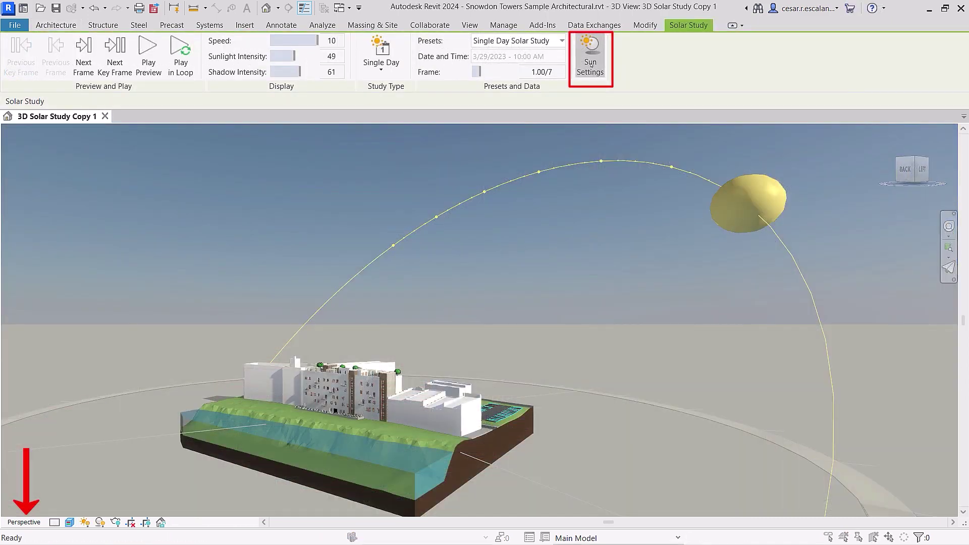
# - Set the time interval of the Single Day Solar Study to 15 seconds in the sun settings
pyautogui.click(590, 59)
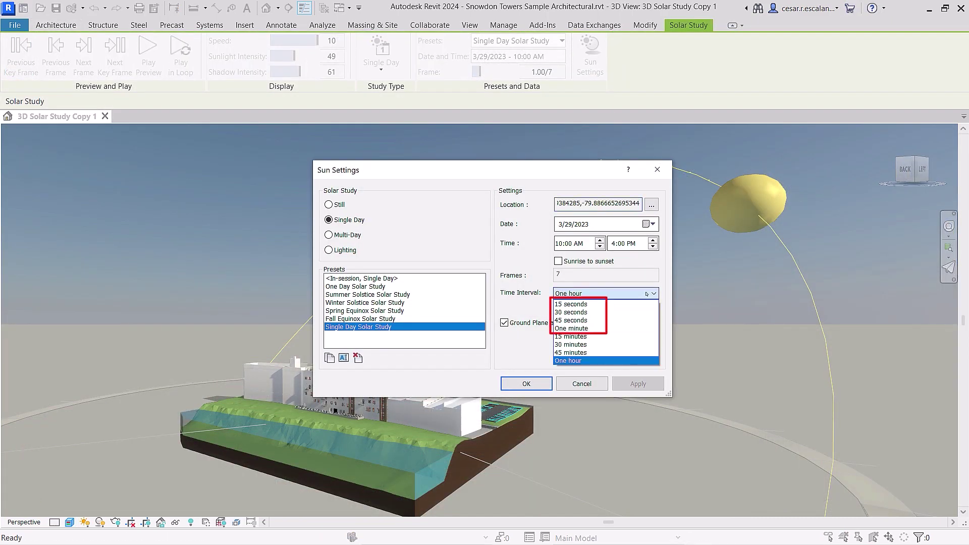
pyautogui.click(571, 303)
pyautogui.click(528, 384)
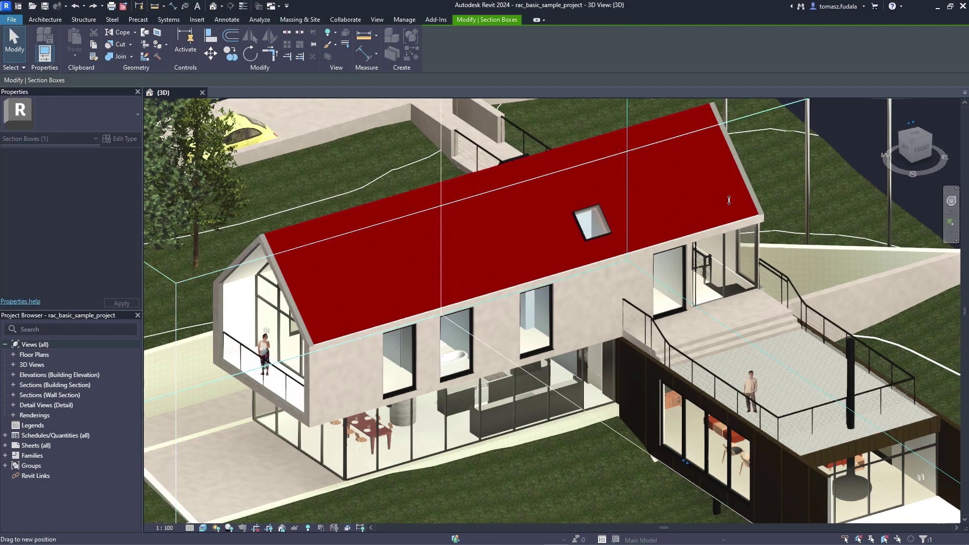
# - Resize the section box in the 3D view so that it encloses only the red-roofed part of the house
pyautogui.moveTo(729, 201); pyautogui.dragTo(715, 180)
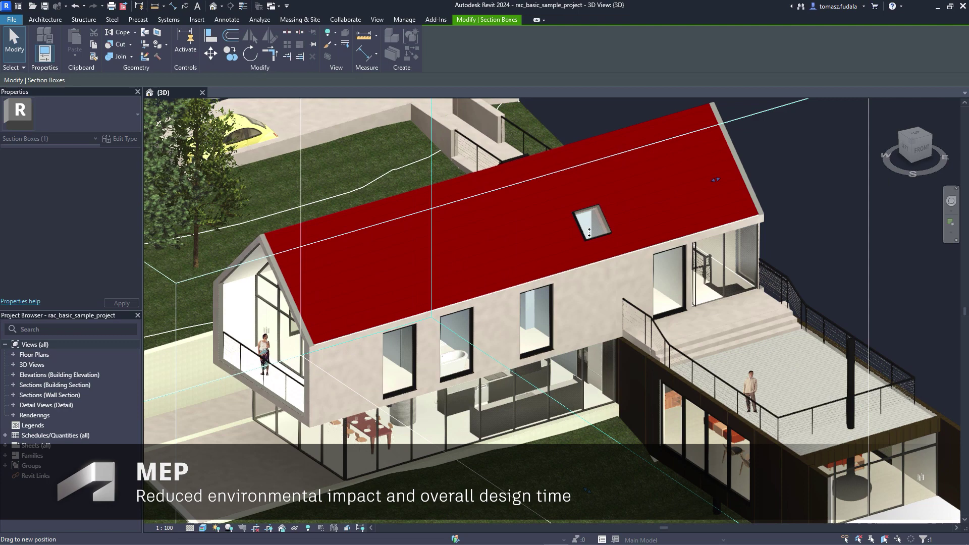
pyautogui.moveTo(589, 232); pyautogui.dragTo(464, 420)
pyautogui.moveTo(442, 456); pyautogui.dragTo(438, 460)
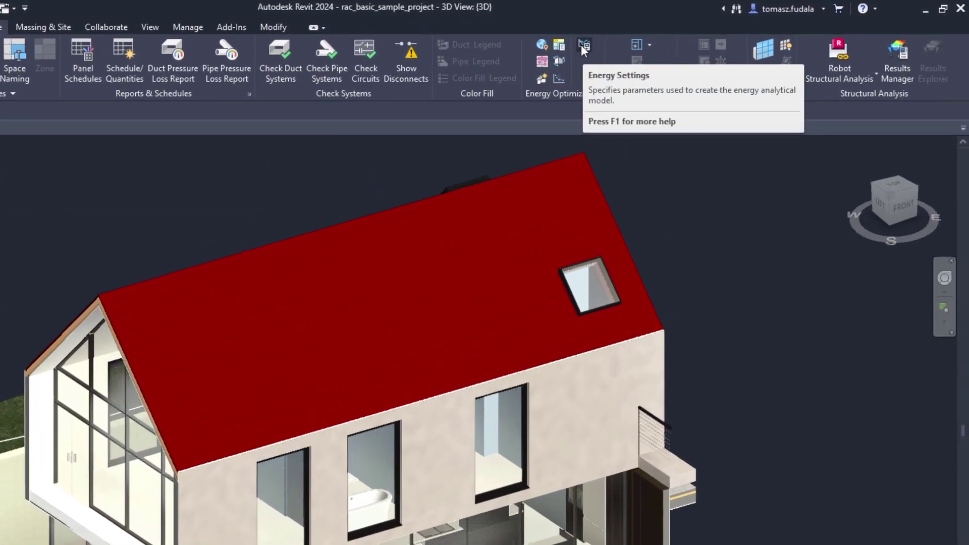
# - Enable Use Only Elements Visible In Current View in the energy settings
pyautogui.click(690, 32)
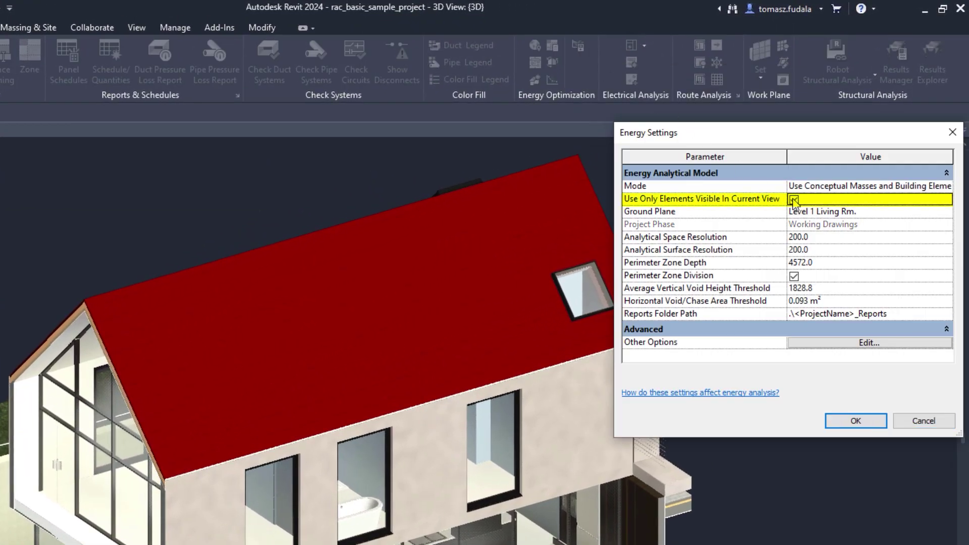
pyautogui.click(853, 422)
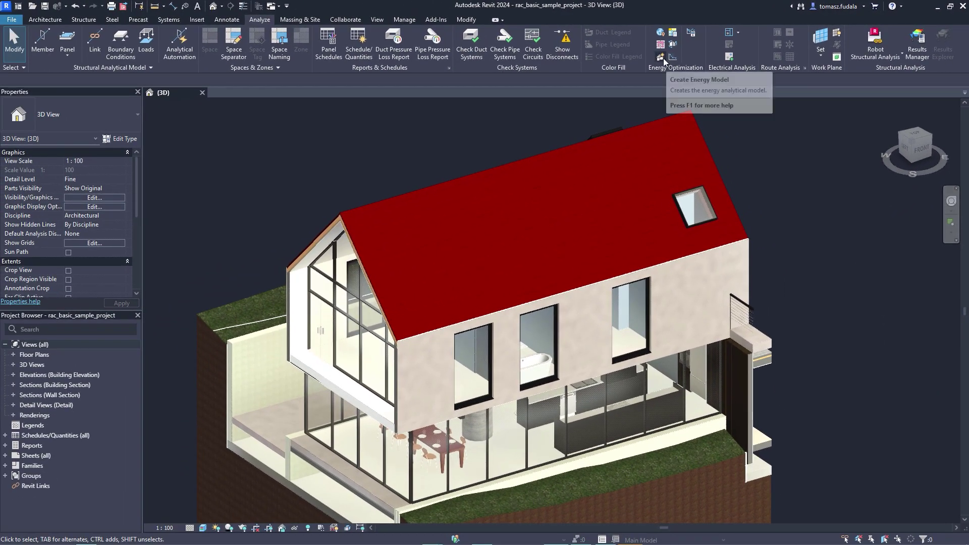
# - Create the energy analytical model and run the Annual Building Energy Simulation systems analysis on it
pyautogui.click(662, 57)
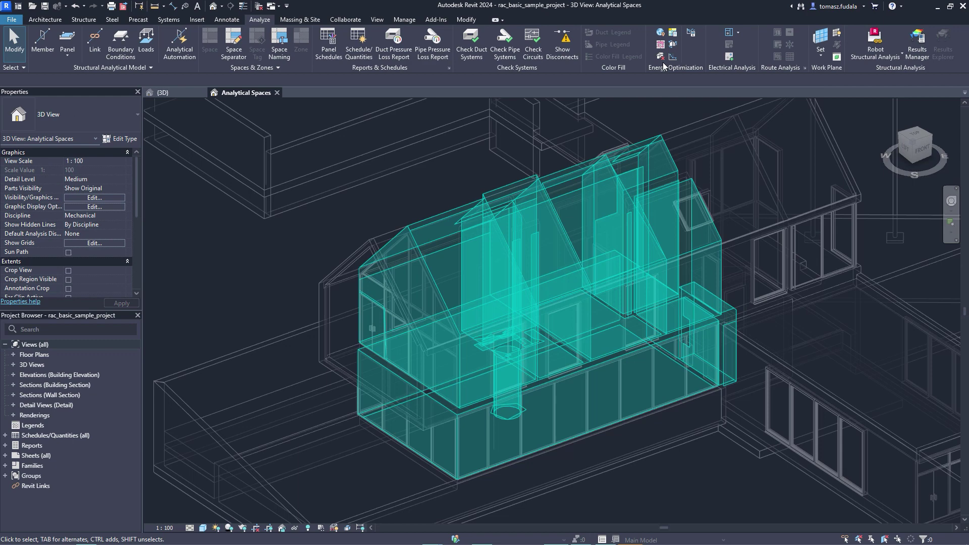
pyautogui.click(673, 34)
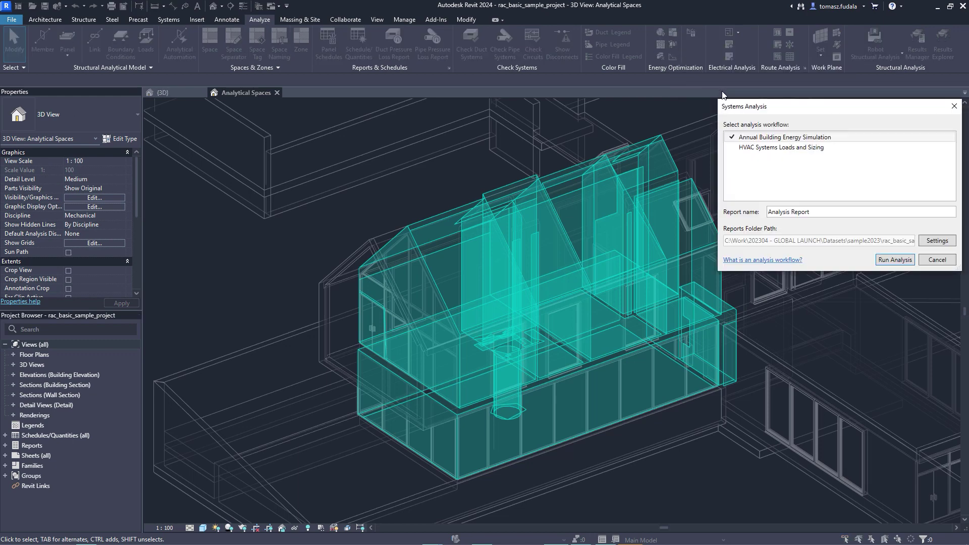
pyautogui.click(885, 261)
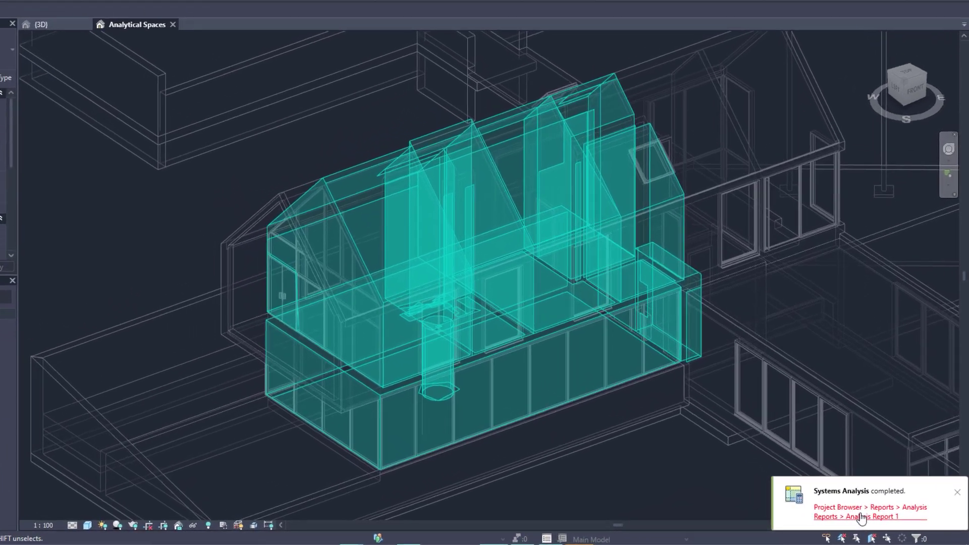
# - Open the completed systems analysis report and review its annual energy charts and monthly consumption charts
pyautogui.click(887, 520)
pyautogui.scroll(-15, 858, 513)
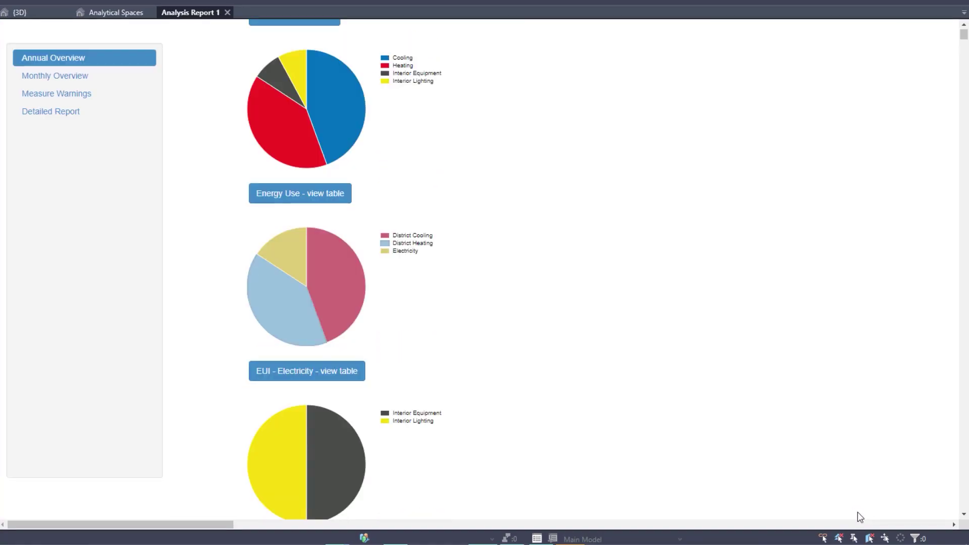
pyautogui.scroll(-20, 858, 512)
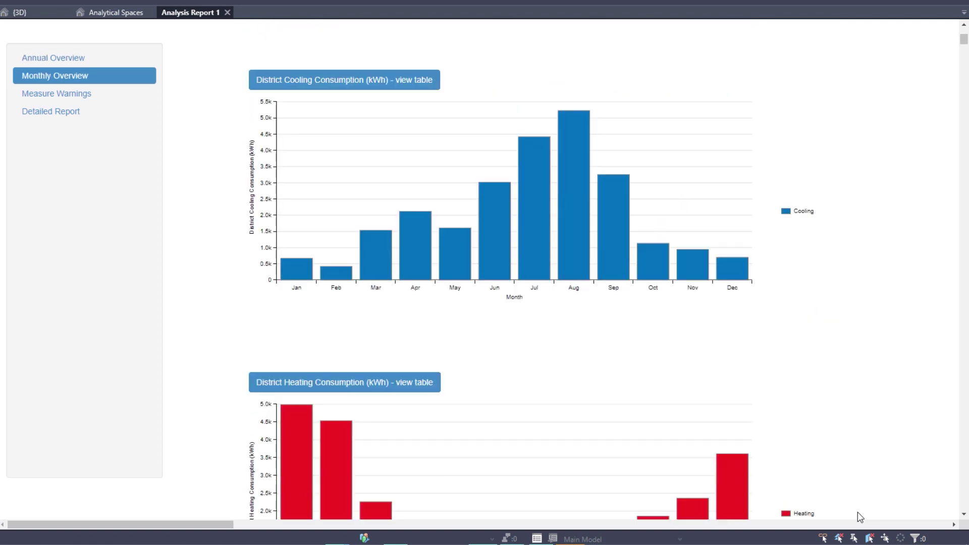
pyautogui.scroll(-20, 858, 512)
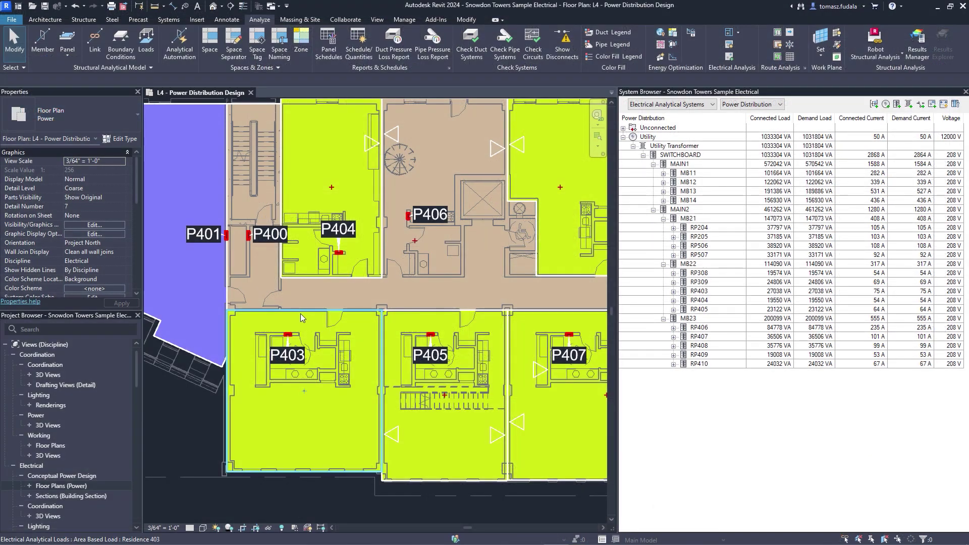
# - Set the load classification of the Residential area-based load type, used by Residence 403, to Lighting - Dwelling Unit
pyautogui.click(302, 315)
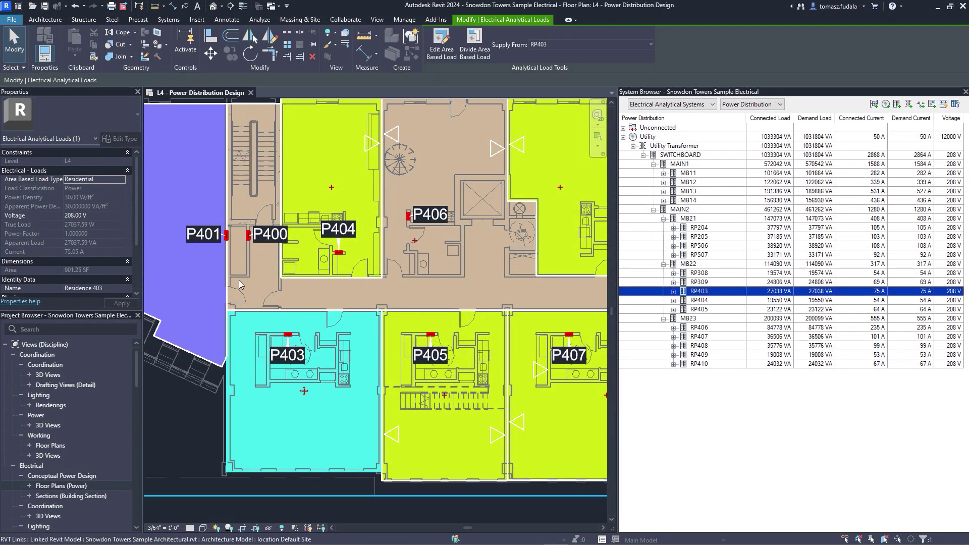
pyautogui.click(121, 185)
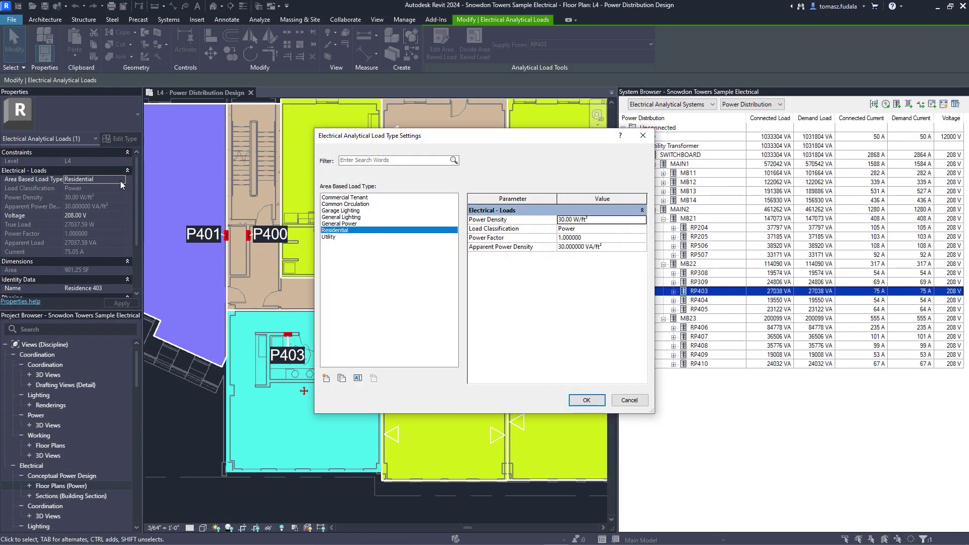
pyautogui.click(642, 230)
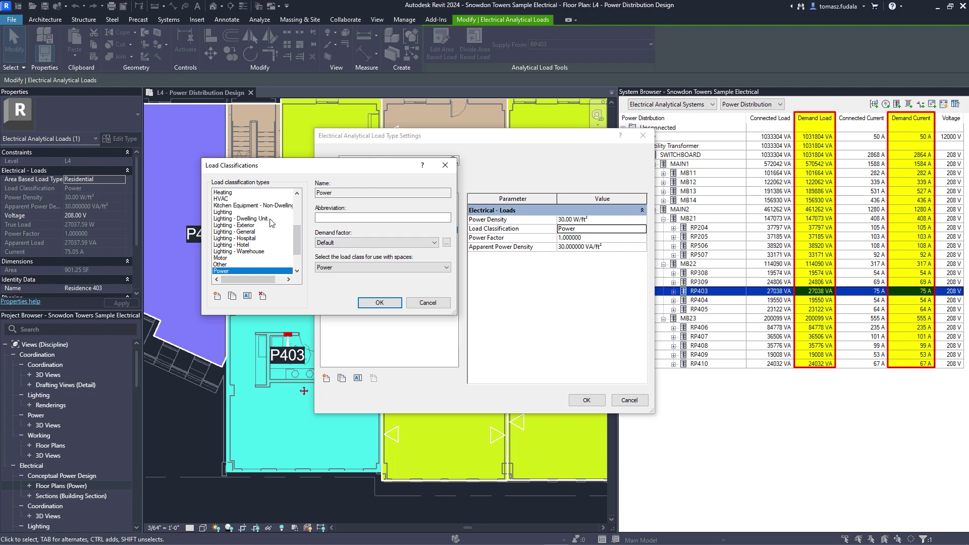
pyautogui.click(447, 242)
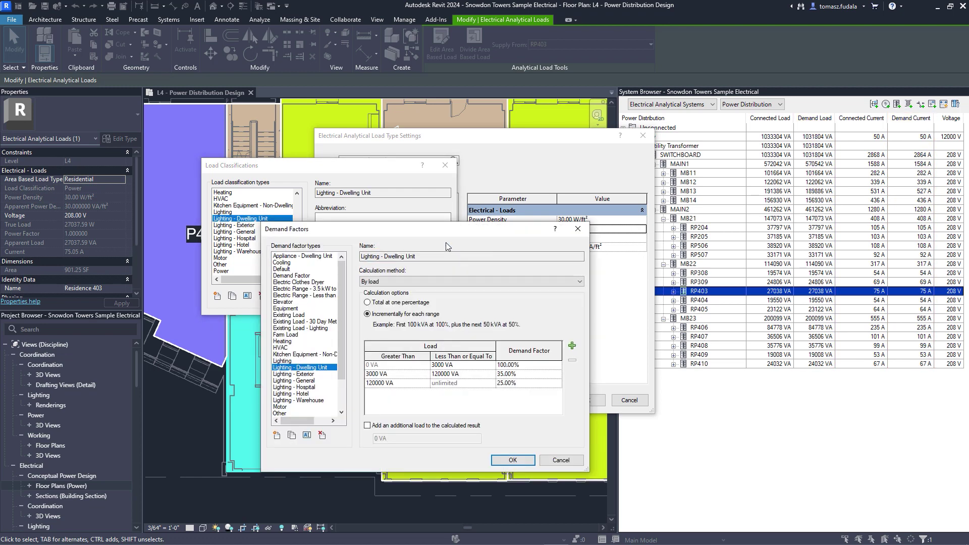
pyautogui.click(513, 460)
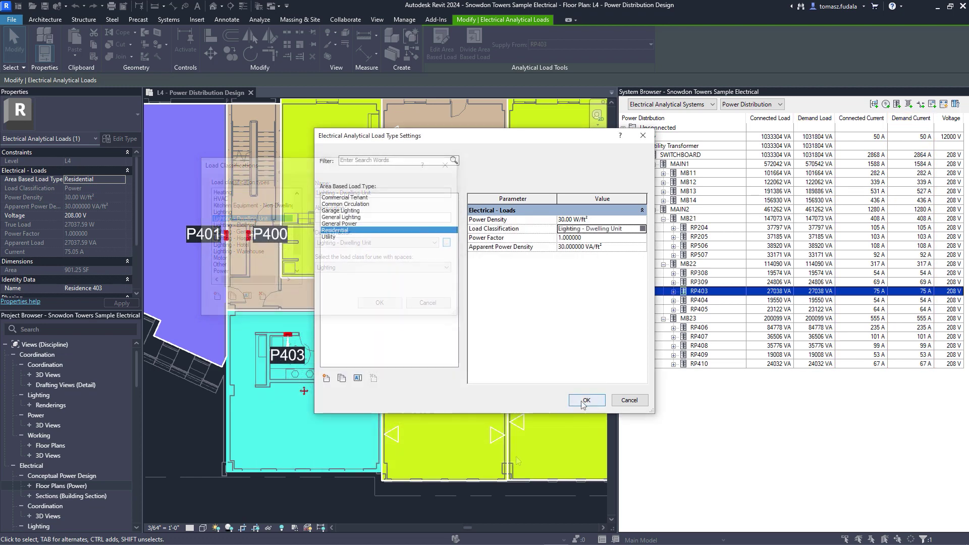
pyautogui.click(581, 401)
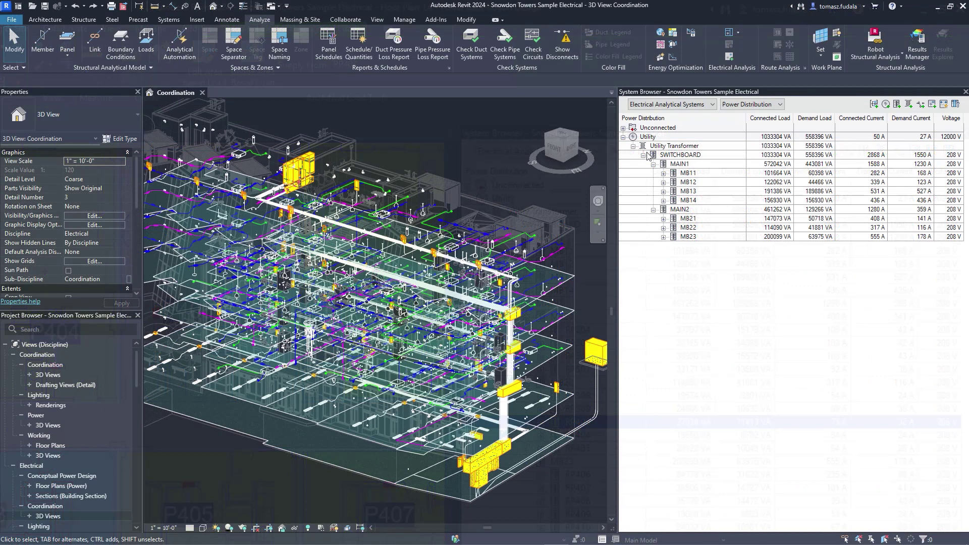
# - Add two 36000 VA equipment loads named Chiller 1 and Chiller 2, supplied from SWITCHBOARD
pyautogui.click(682, 155)
pyautogui.click(933, 104)
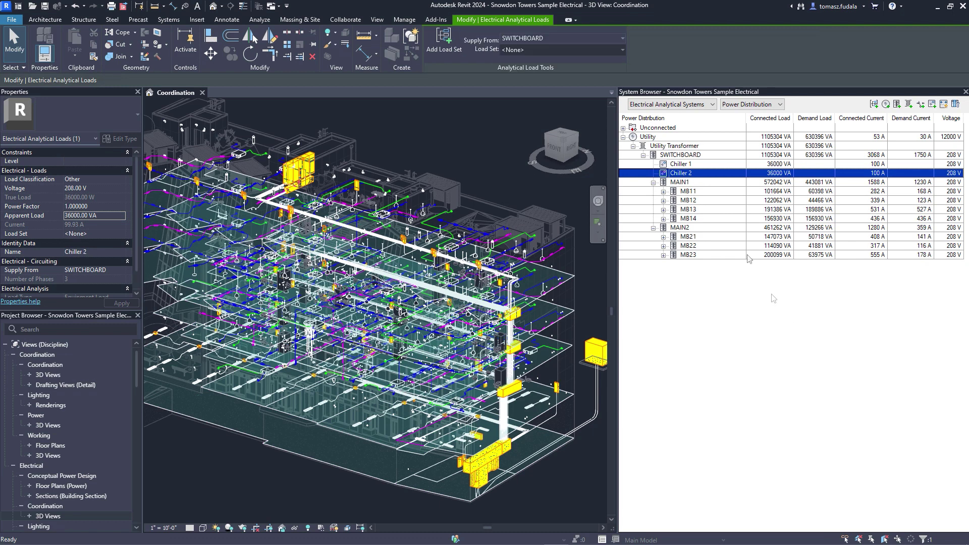
# - Group Chiller 1 and Chiller 2 into a load set named Chillers with a quantity on standby of 1
pyautogui.keyDown('ctrl'); pyautogui.click(713, 165); pyautogui.keyUp('ctrl')
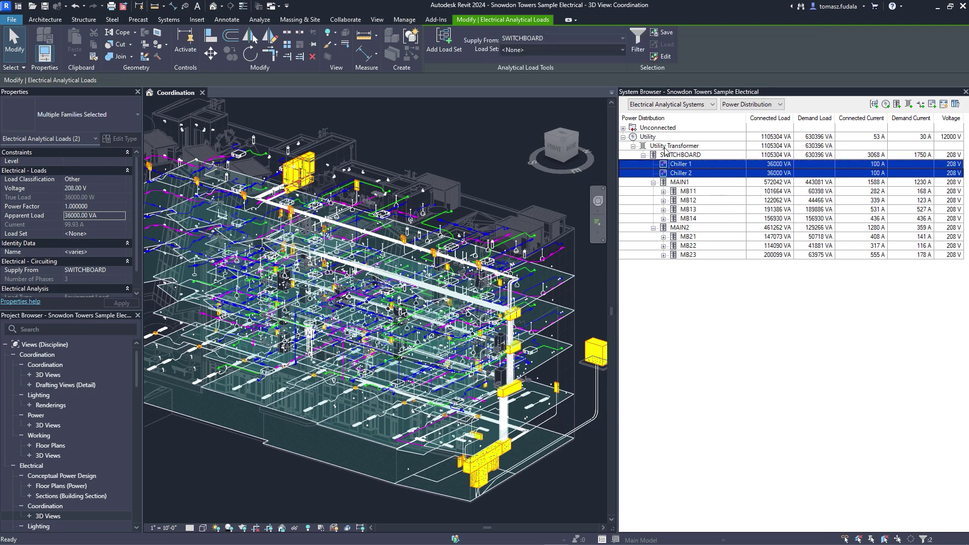
pyautogui.click(455, 50)
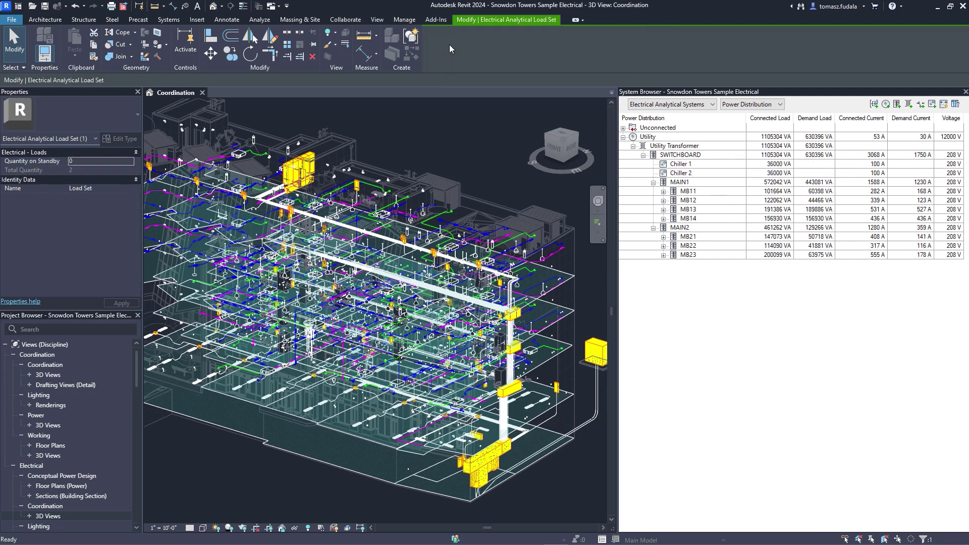
pyautogui.write('1')
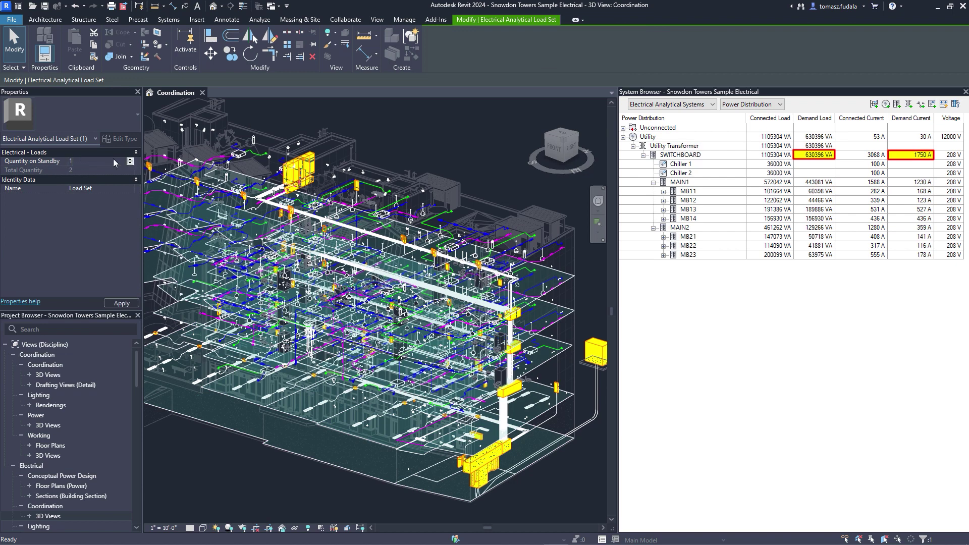
pyautogui.click(112, 188)
pyautogui.write('Chillers')
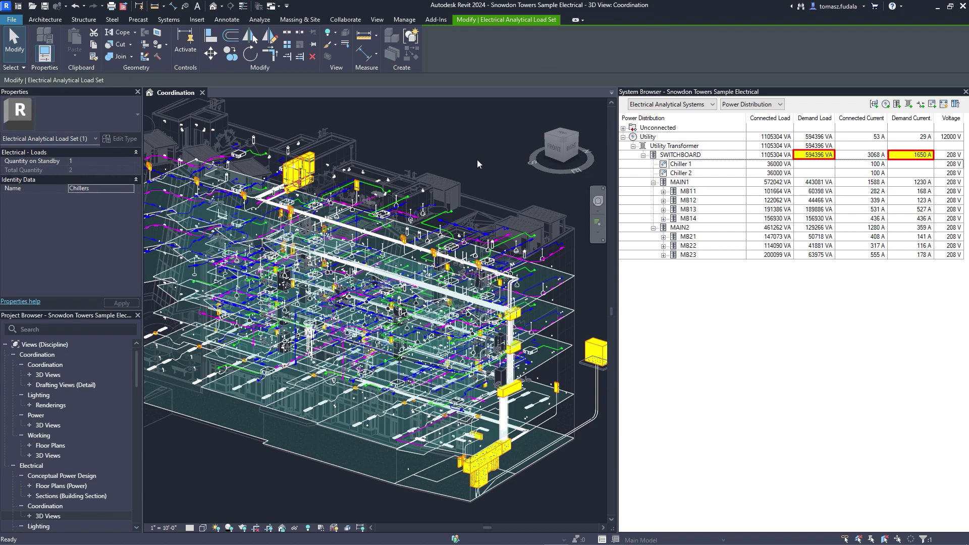
# - Inspect the load properties of SWITCHBOARD and change which electrical analytical listing the System Browser shows
pyautogui.click(689, 156)
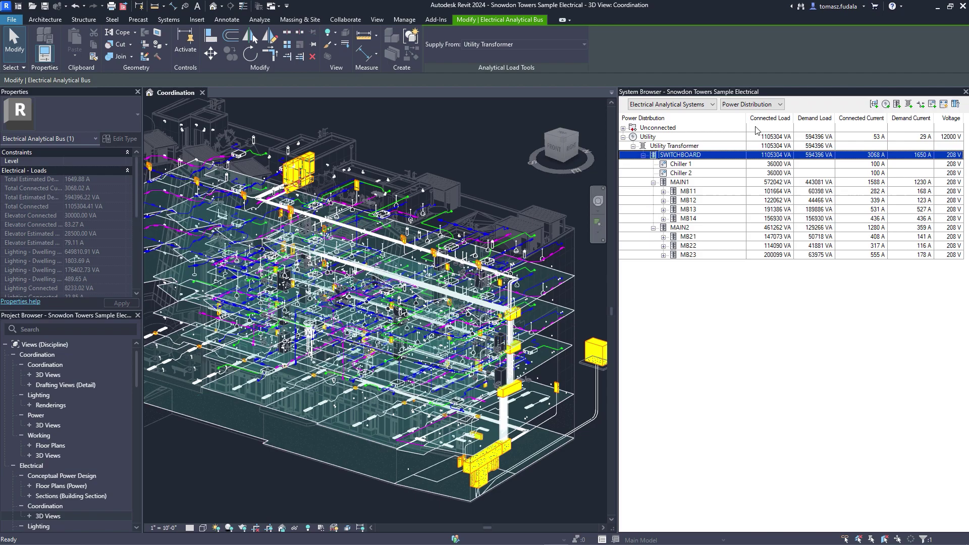
pyautogui.click(752, 104)
pyautogui.click(742, 119)
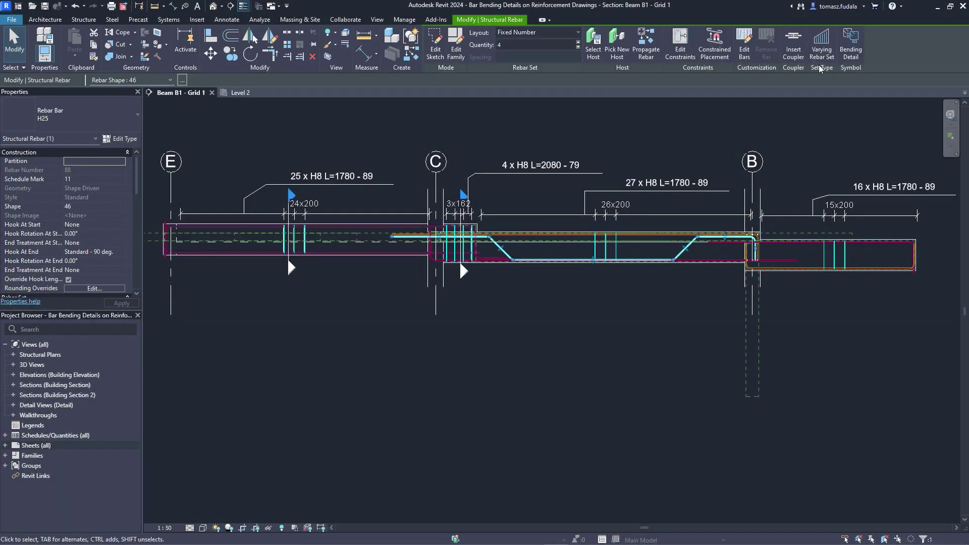
# - Place a bending detail of the cranked H25 rebar set between grids C and B, aligned beneath the beam
pyautogui.click(850, 46)
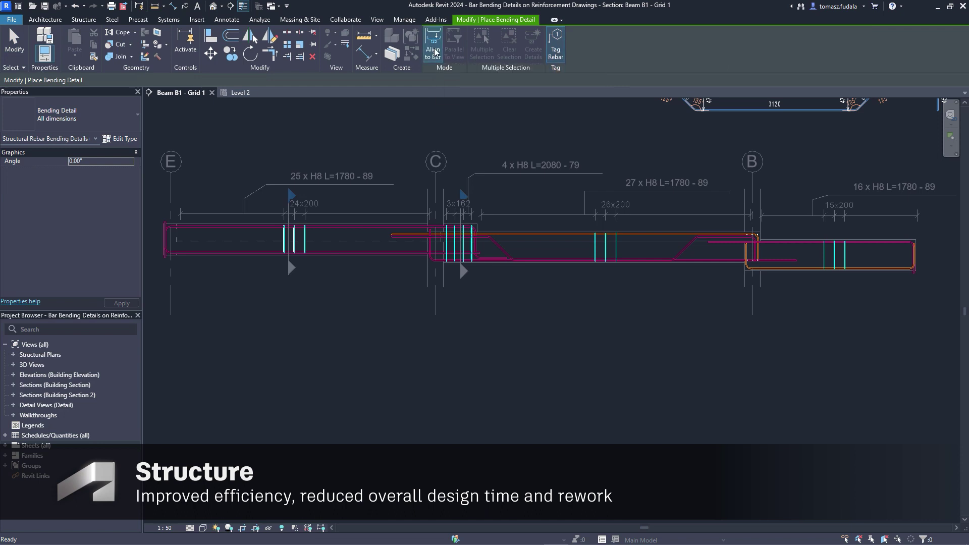
pyautogui.click(532, 349)
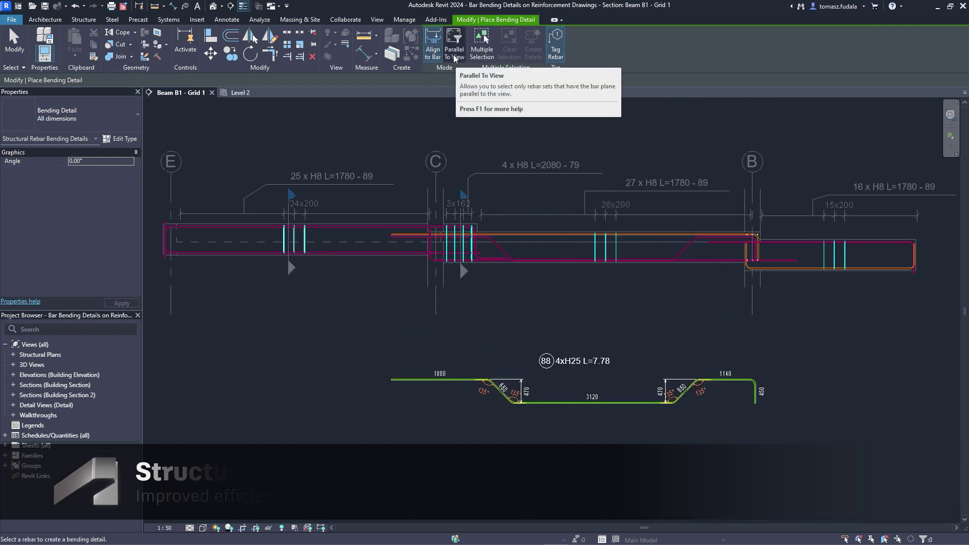
# - Create aligned bending details for several rebar sets of the beam at once and place them beneath the section
pyautogui.click(482, 45)
pyautogui.click(522, 246)
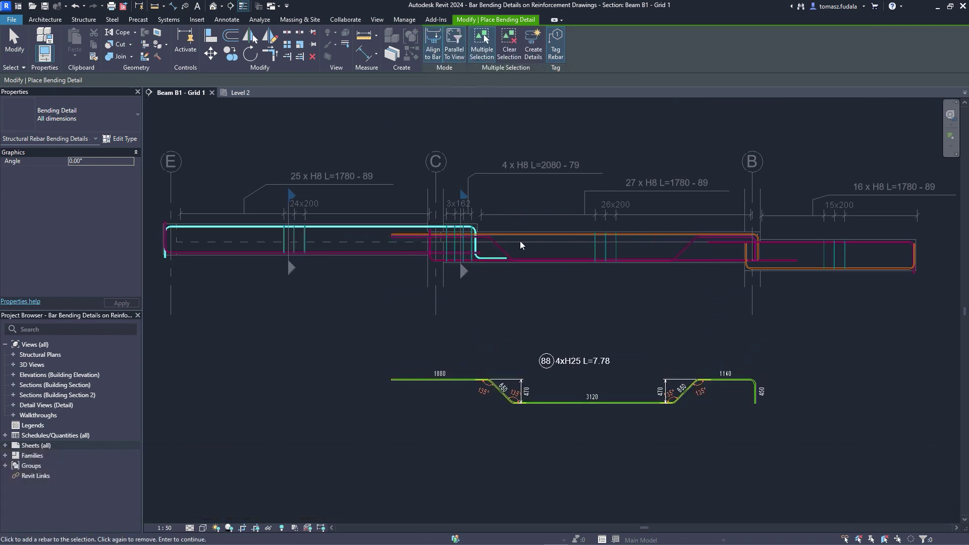
pyautogui.click(533, 46)
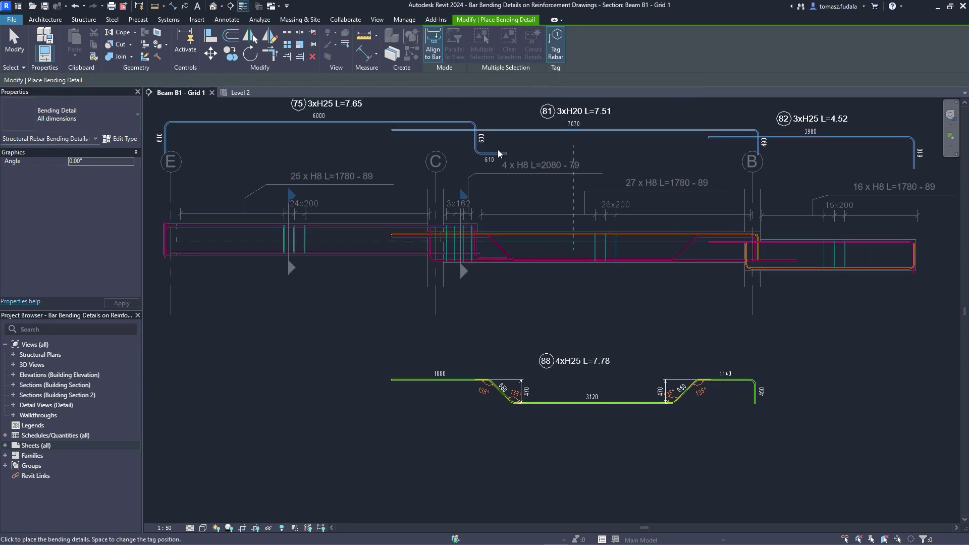
pyautogui.click(552, 343)
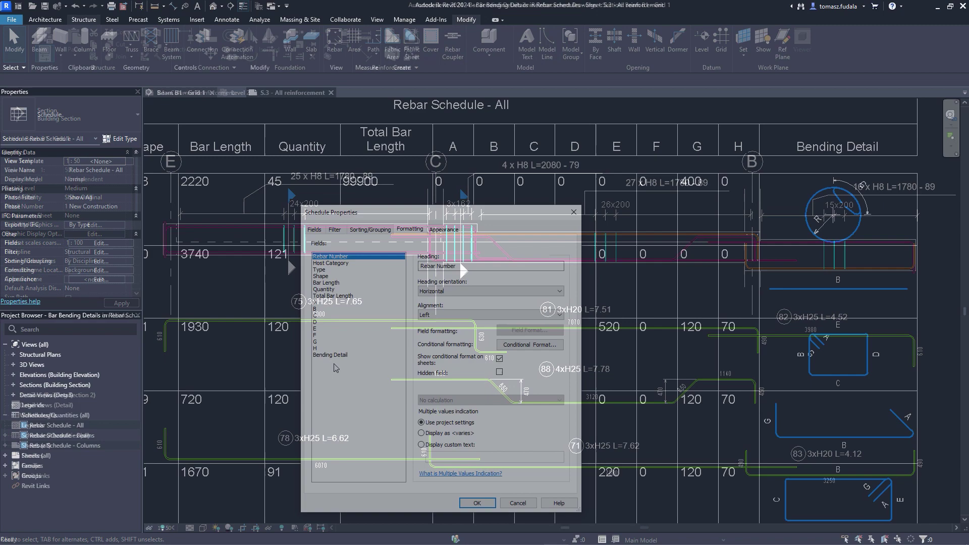
# - Open the formatting options of the Bending Detail field in the Rebar Schedule - All properties
pyautogui.click(505, 390)
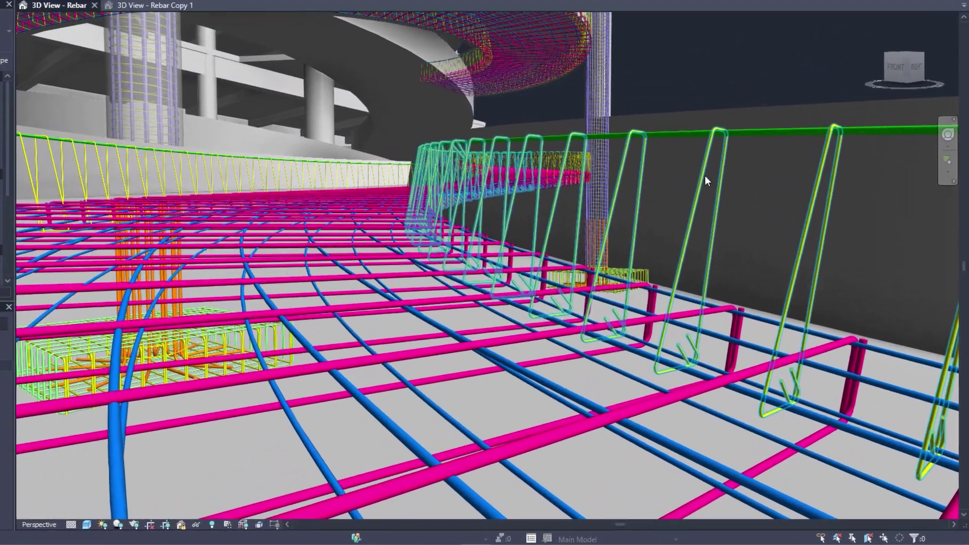
# - Set the bar alignment of the free-form H8 stirrup set along the curved slab edge to Vertical
pyautogui.press('space')
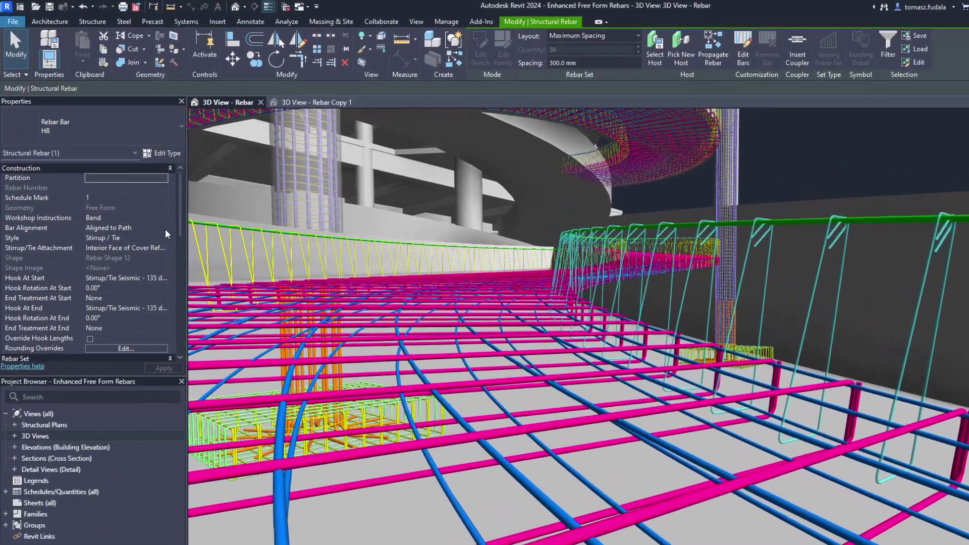
pyautogui.click(142, 199)
pyautogui.click(200, 307)
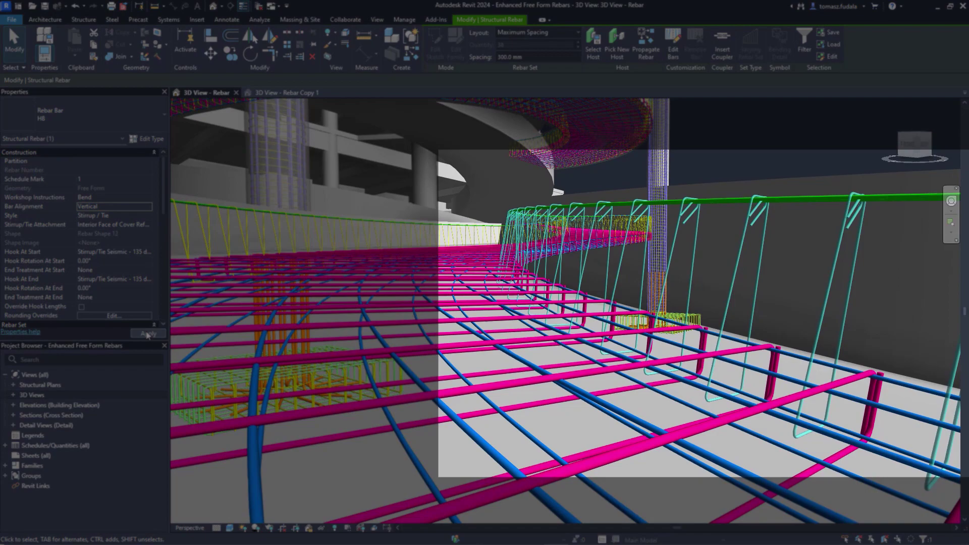
pyautogui.click(148, 333)
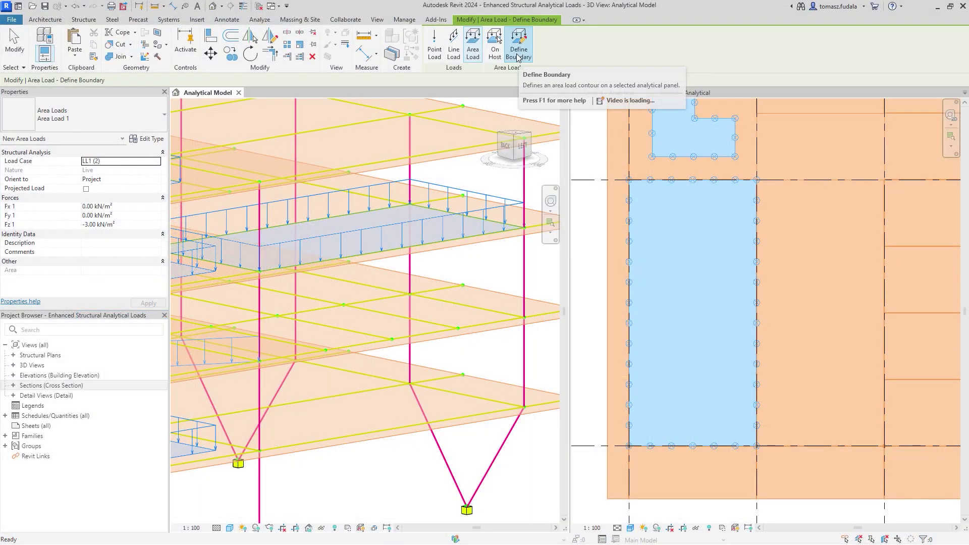
# - Draw a C-shaped area load boundary about 4400 mm wide on the Level 4 analytical panel, beside the rectangular area load
pyautogui.click(519, 53)
pyautogui.click(604, 202)
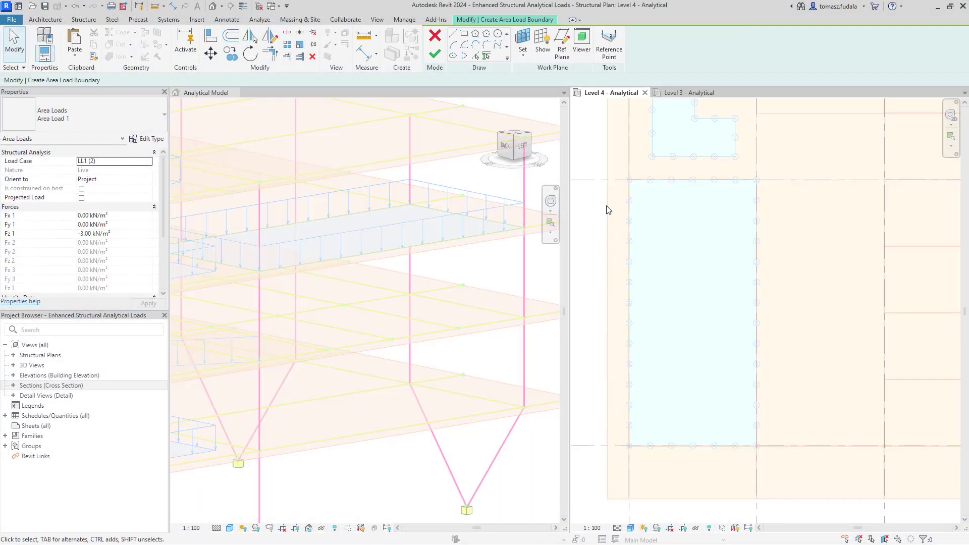
pyautogui.click(454, 39)
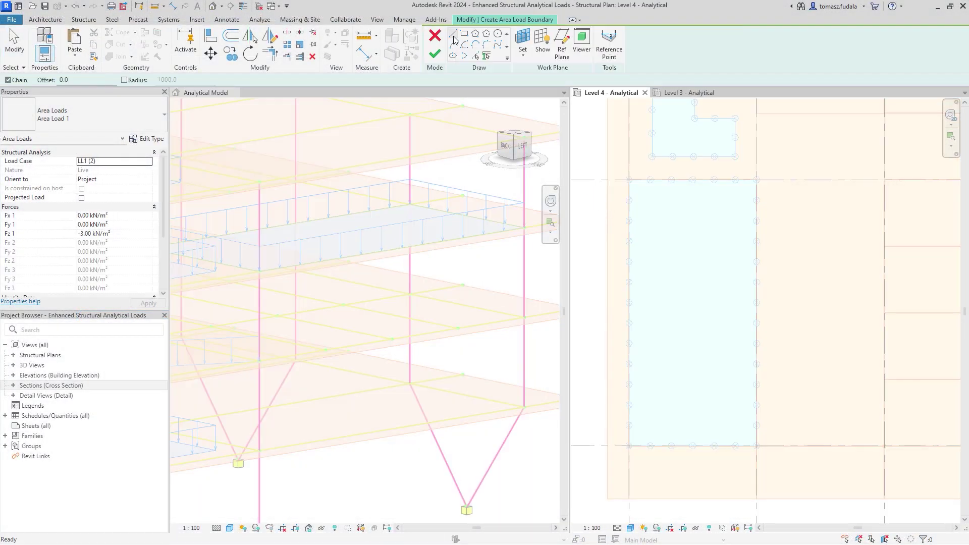
pyautogui.click(776, 245)
pyautogui.click(776, 408)
pyautogui.click(870, 408)
pyautogui.click(870, 366)
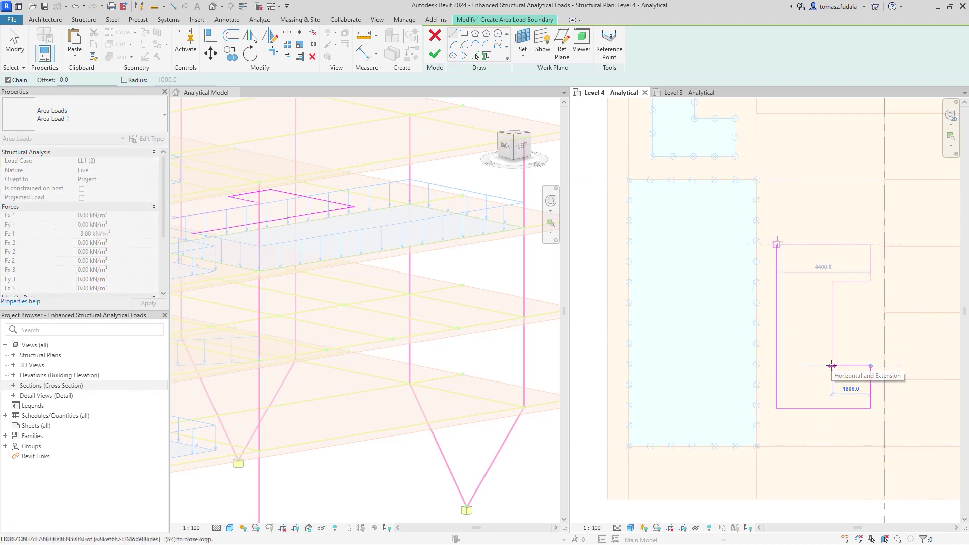
# - Place line loads of -4.00 kN/m along defined paths and point loads of -5.00 kN on the Level 3 analytical panel
pyautogui.click(453, 46)
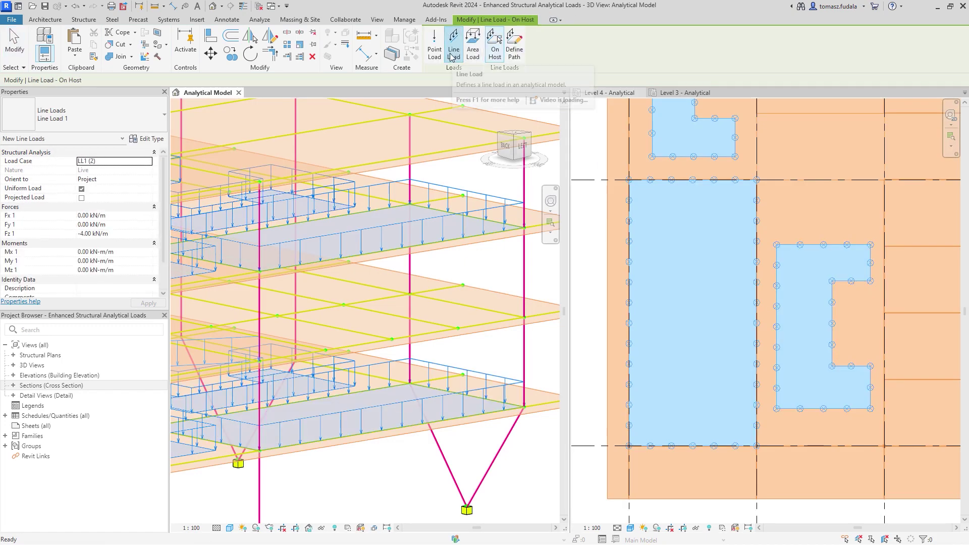
pyautogui.click(514, 49)
pyautogui.click(674, 93)
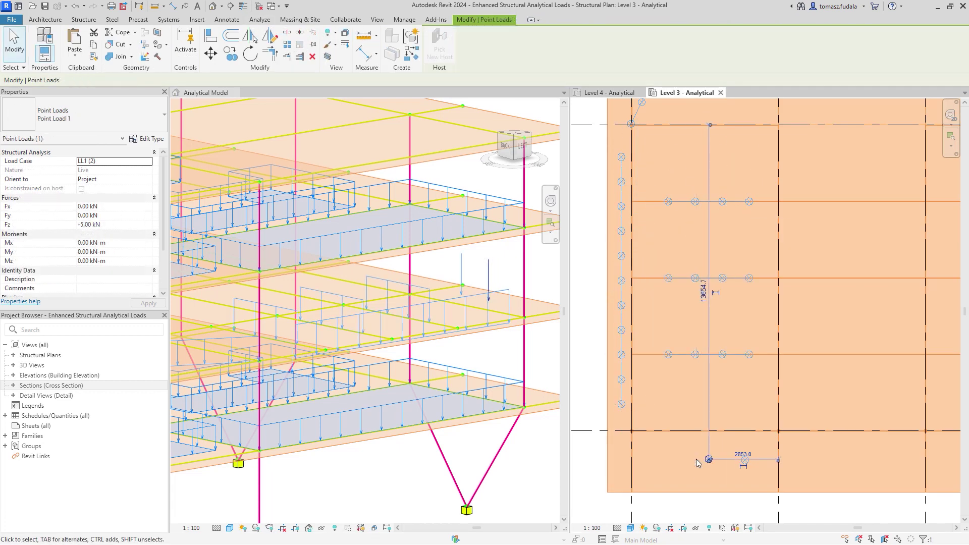
pyautogui.press('Return')
pyautogui.press('Escape')
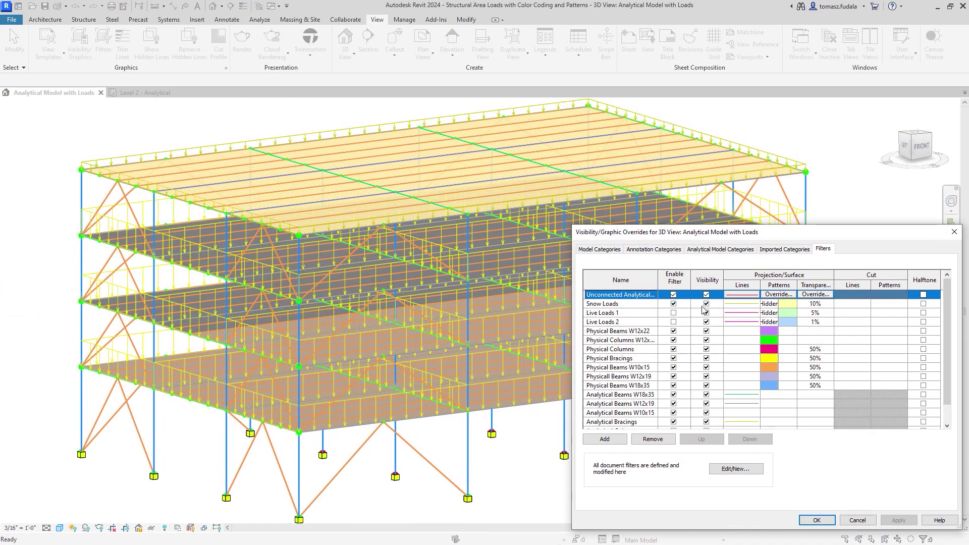
# - Enable the Live Loads 1 and Live Loads 2 filters in the 3D view's graphic overrides and apply them
pyautogui.click(673, 313)
pyautogui.click(673, 322)
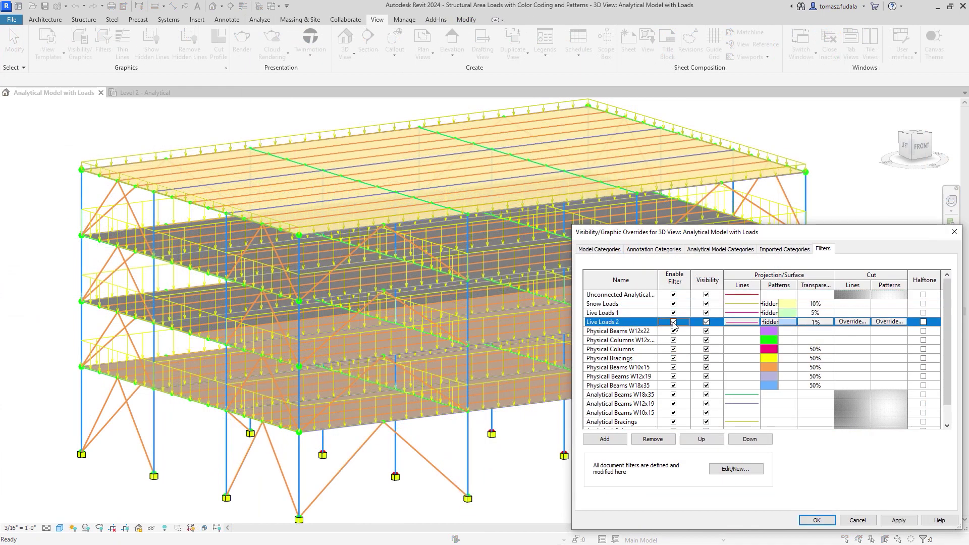
pyautogui.click(898, 519)
# - Override the projection line colour of the Live Loads 2 filter with blue and accept the view's graphic overrides
pyautogui.click(742, 322)
pyautogui.click(796, 424)
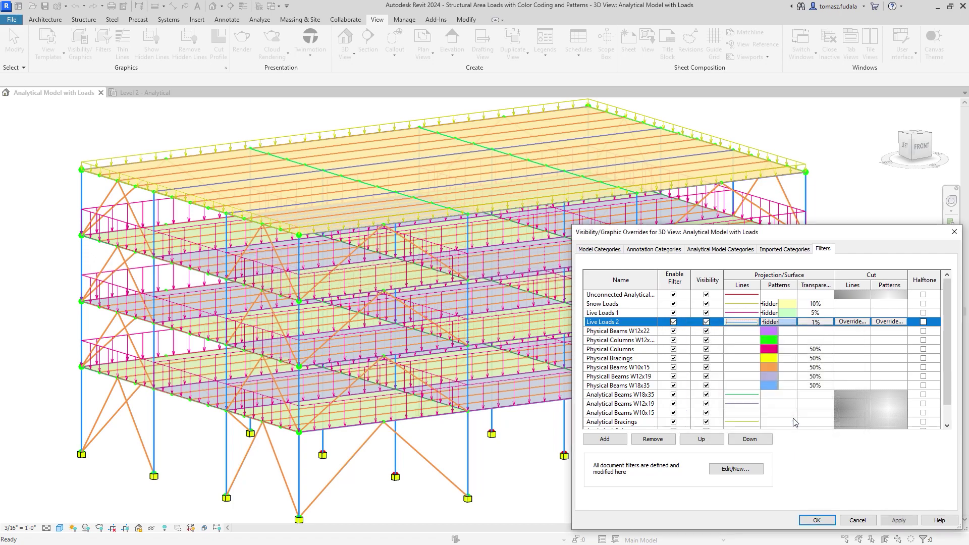
pyautogui.click(814, 520)
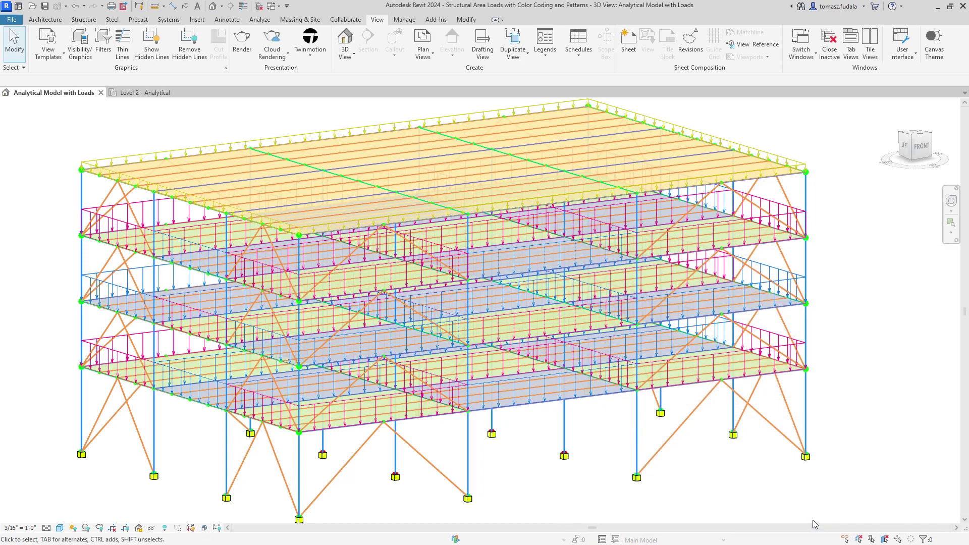
pyautogui.hotkey('ctrl', 'Tab')
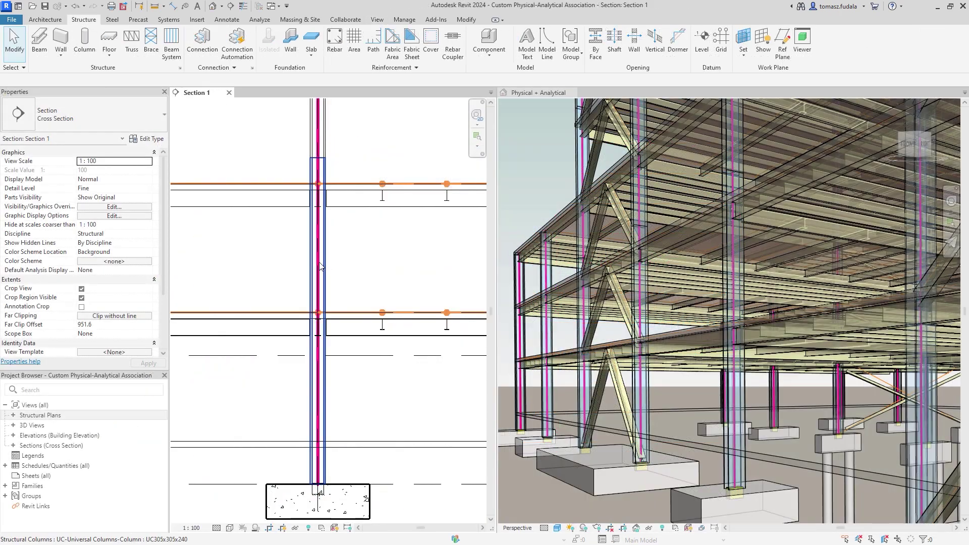
# - Associate the structural column in Section 1 with the two analytical column members running along its height
pyautogui.click(318, 267)
pyautogui.click(444, 51)
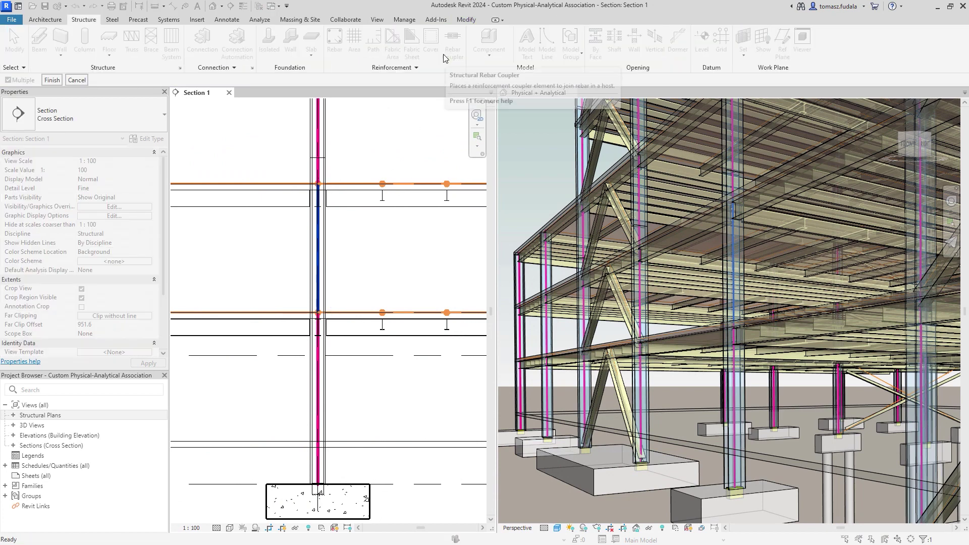
pyautogui.click(325, 382)
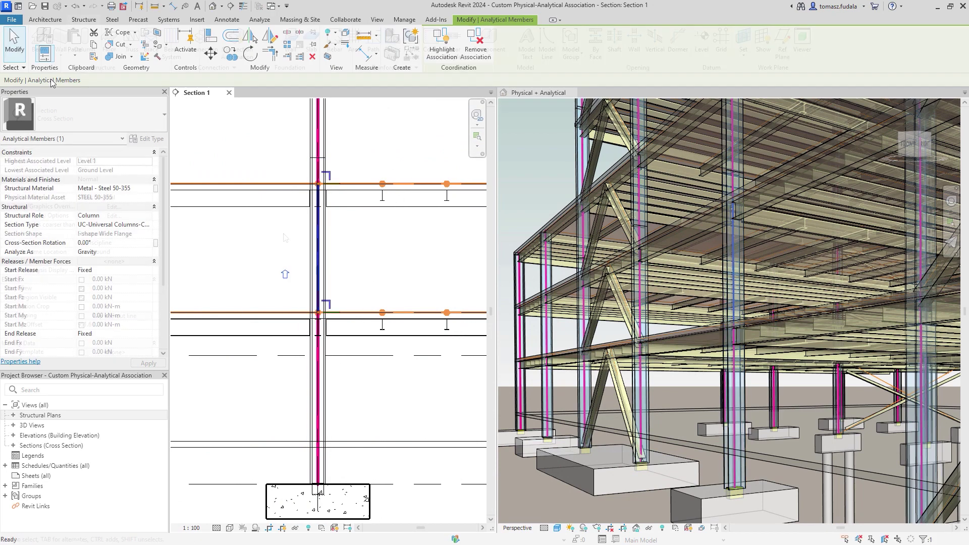
pyautogui.click(281, 271)
pyautogui.click(308, 266)
pyautogui.click(522, 53)
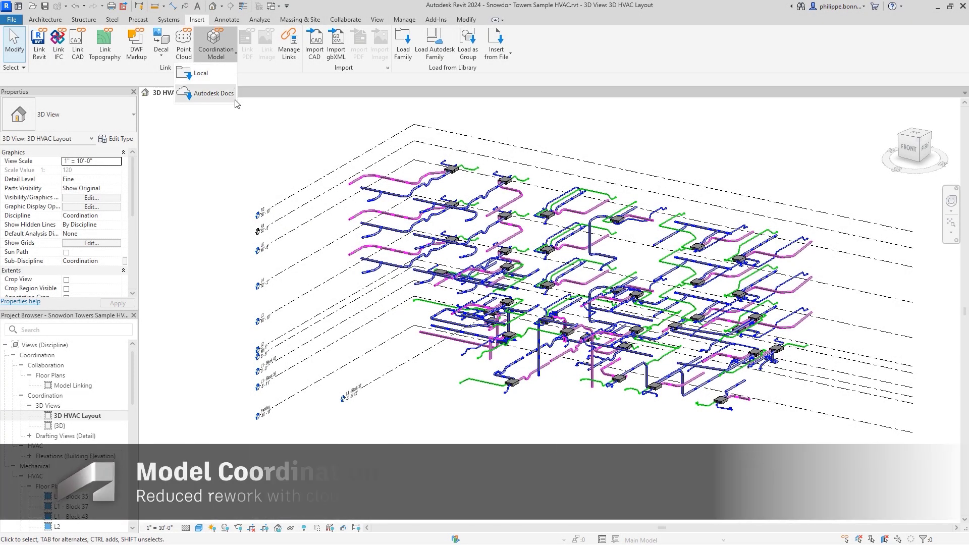
# - Link the Coord - Arch Walls view of Snowdon Towers Sample Architectural.rvt from Autodesk Docs, positioned Origin to Internal Origin
pyautogui.click(212, 93)
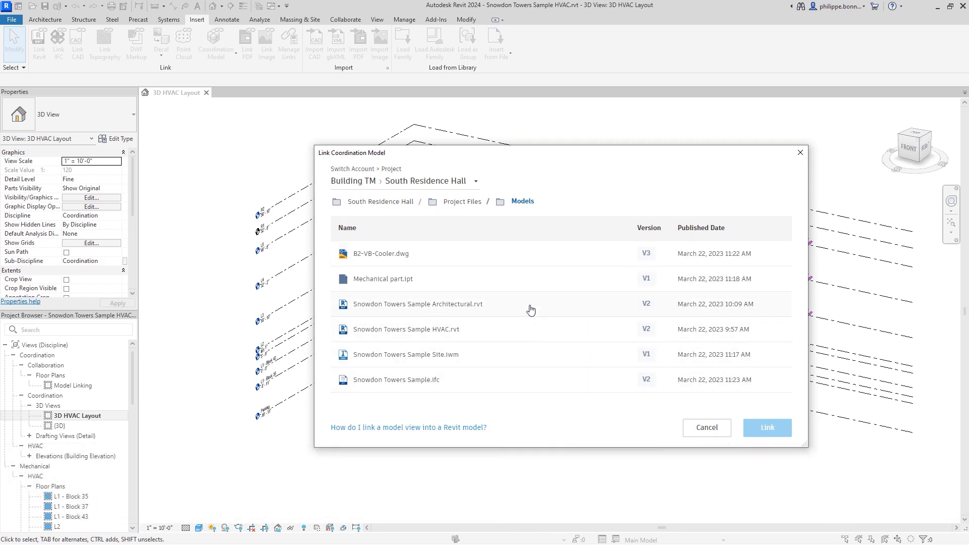
pyautogui.click(528, 306)
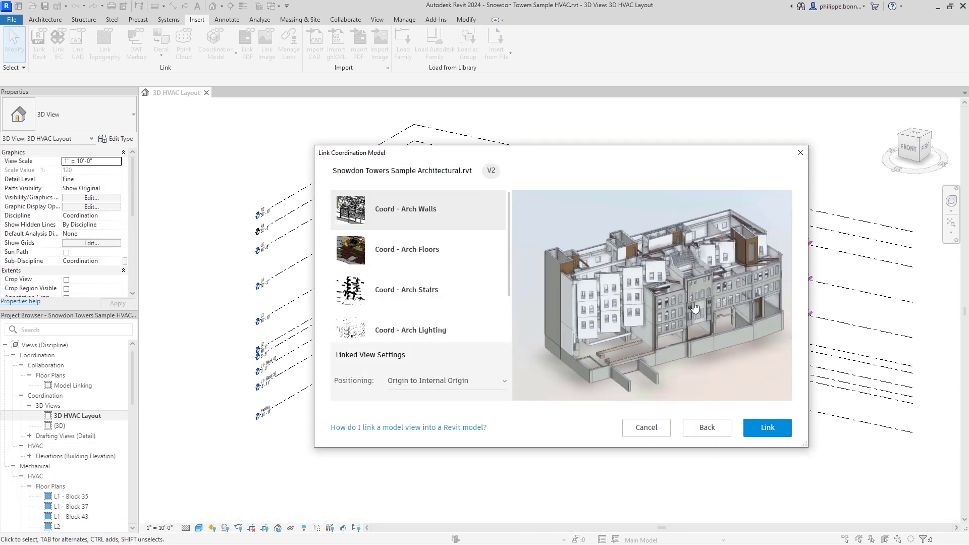
pyautogui.click(768, 429)
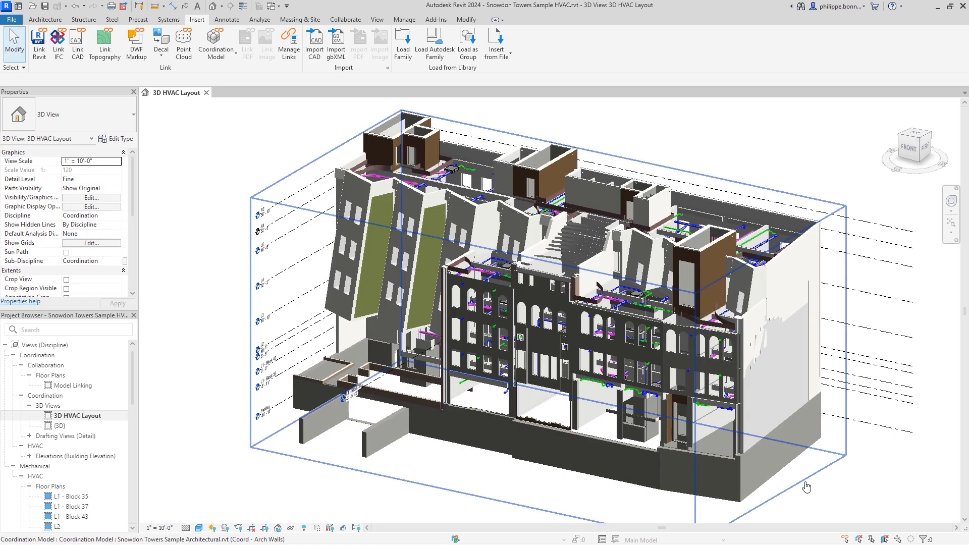
# - Inspect the linked coordination model from above and read through the properties of one basic wall in it
pyautogui.click(806, 486)
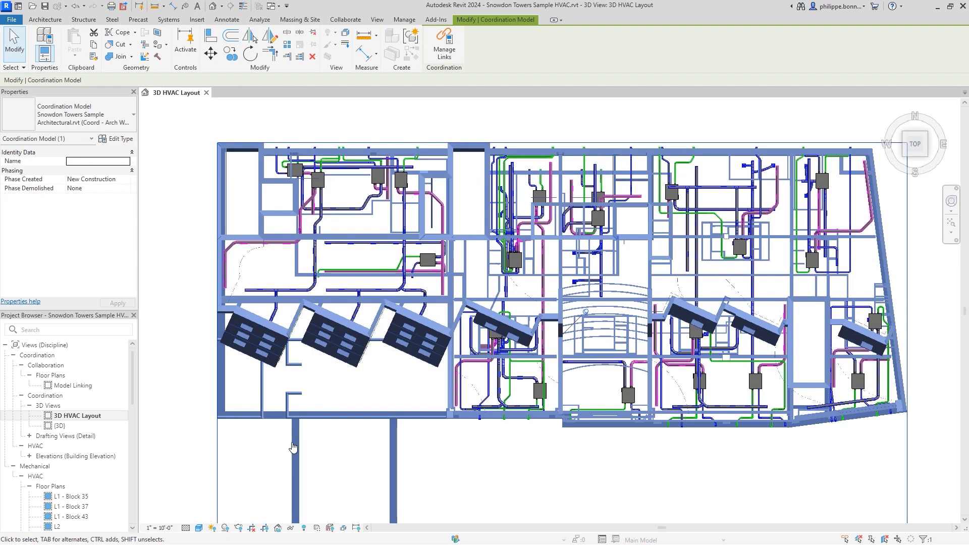
pyautogui.click(275, 450)
pyautogui.scroll(5, 586, 298)
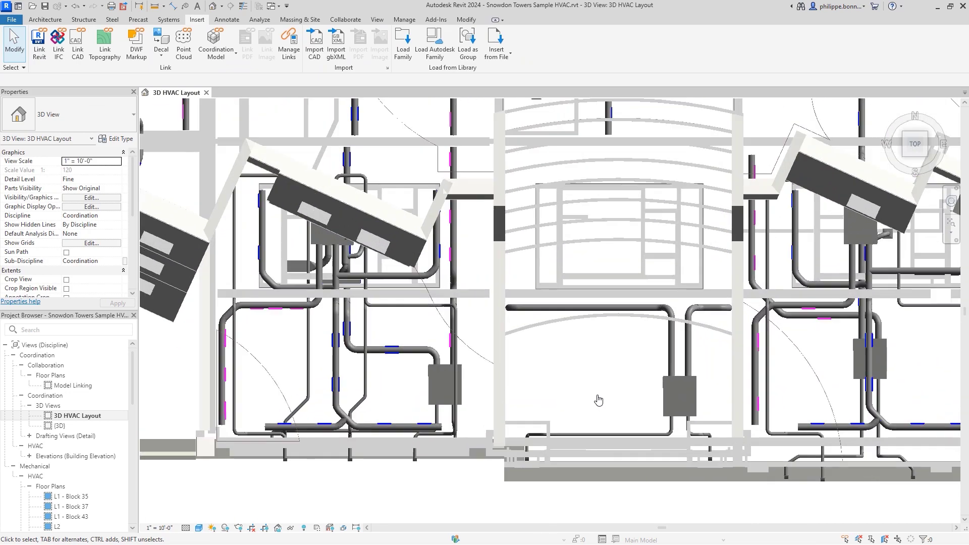
pyautogui.click(588, 298)
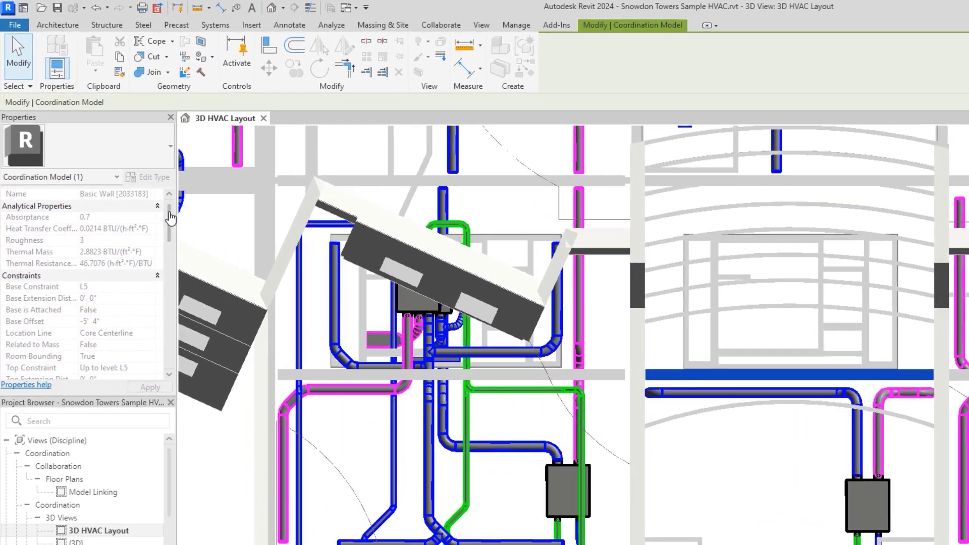
pyautogui.moveTo(133, 172); pyautogui.dragTo(134, 223)
pyautogui.moveTo(211, 354); pyautogui.dragTo(210, 267)
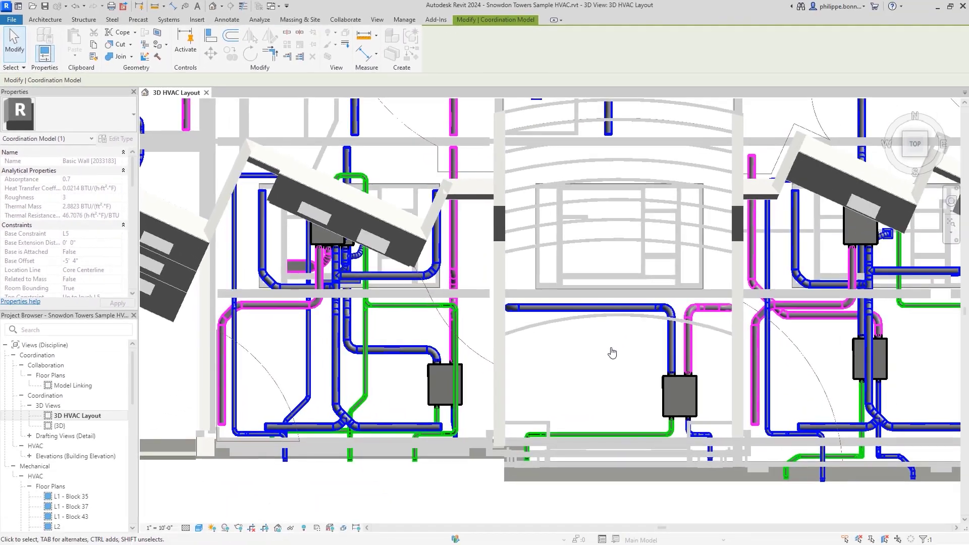
# - Measure the horizontal distance from the linked wall to the mechanical unit in the central bay
pyautogui.press('Escape')
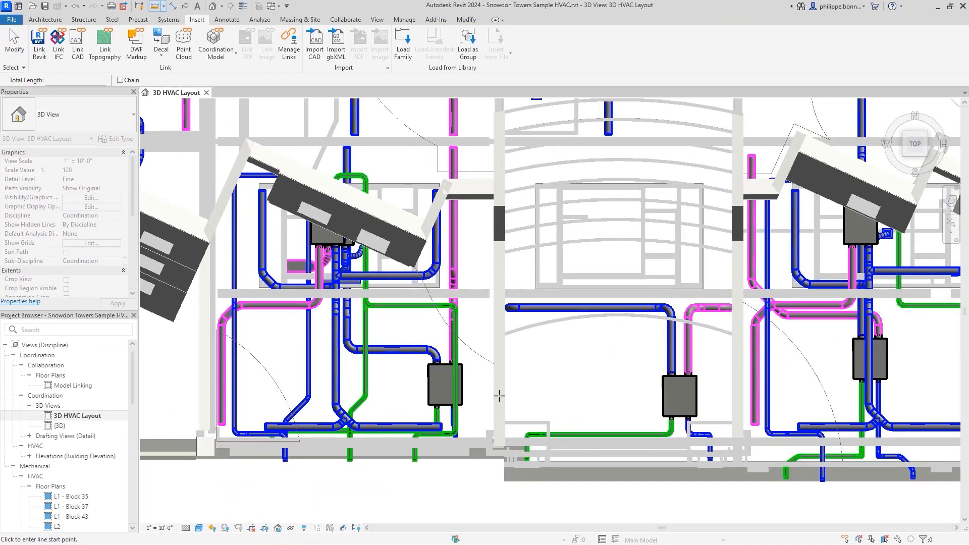
pyautogui.click(511, 419)
pyautogui.click(663, 420)
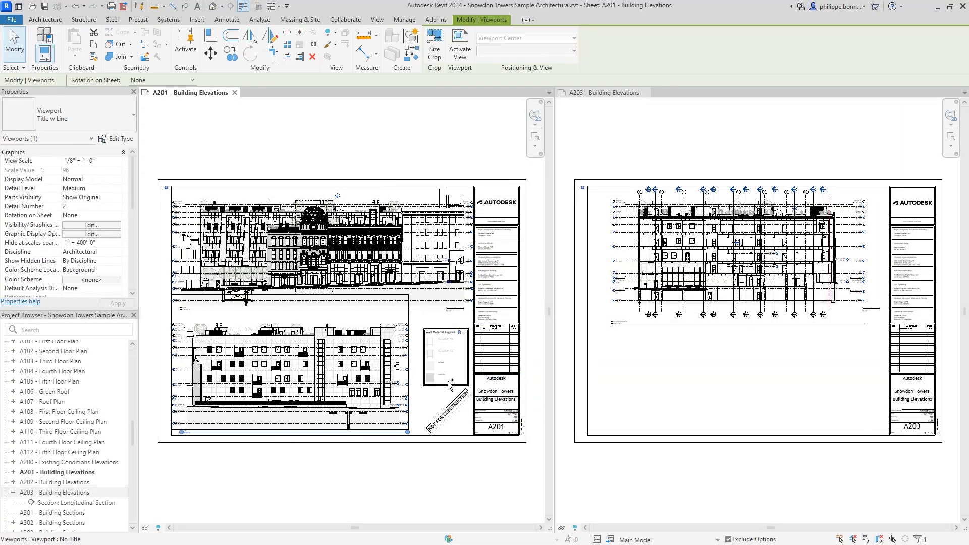
# - Move the lower elevation viewport, wall material legend and NOT FOR CONSTRUCTION note aligned to sheet A203 - Building Elevations
pyautogui.keyDown('ctrl'); pyautogui.click(455, 410); pyautogui.keyUp('ctrl')
pyautogui.rightClick(455, 453)
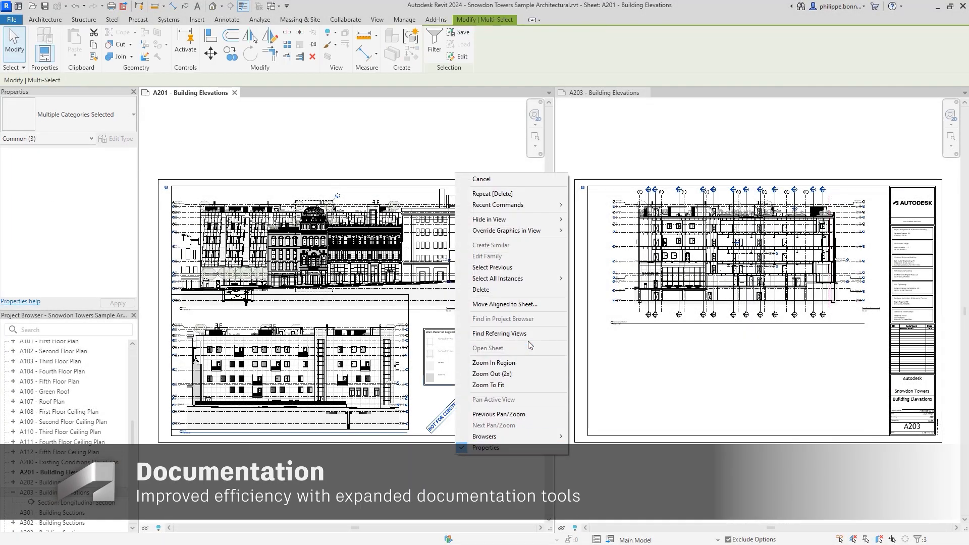
pyautogui.click(536, 304)
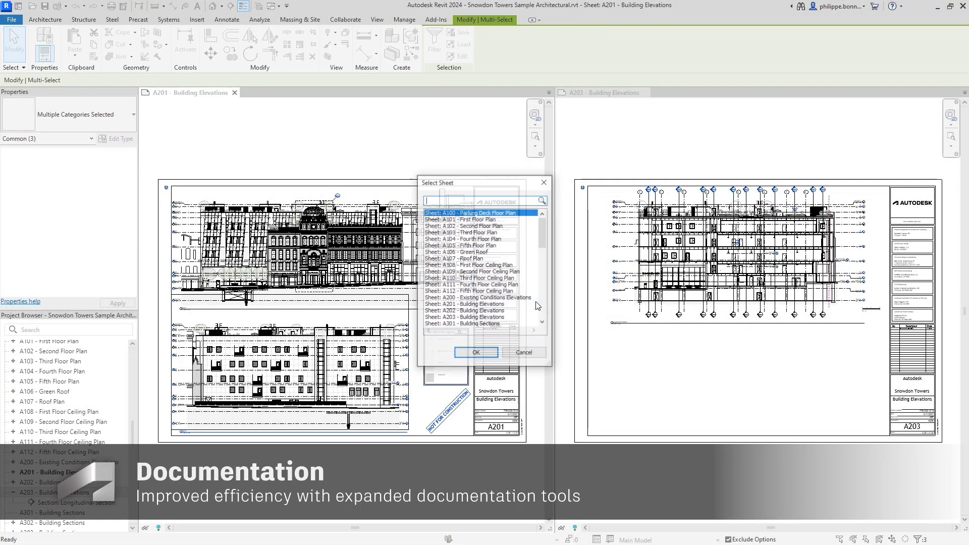
pyautogui.click(490, 318)
pyautogui.click(476, 353)
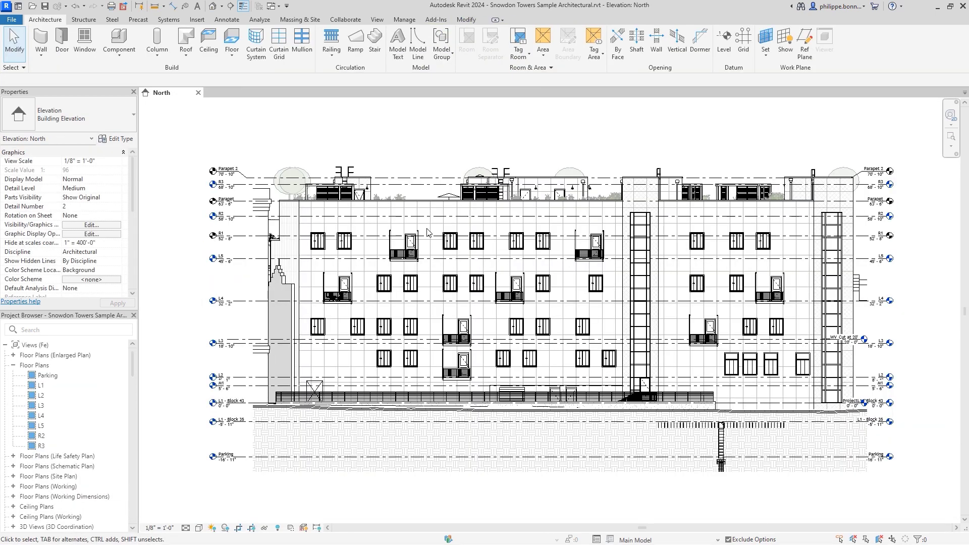
# - Open the sheet on which the North elevation is placed, directly from that view
pyautogui.rightClick(427, 232)
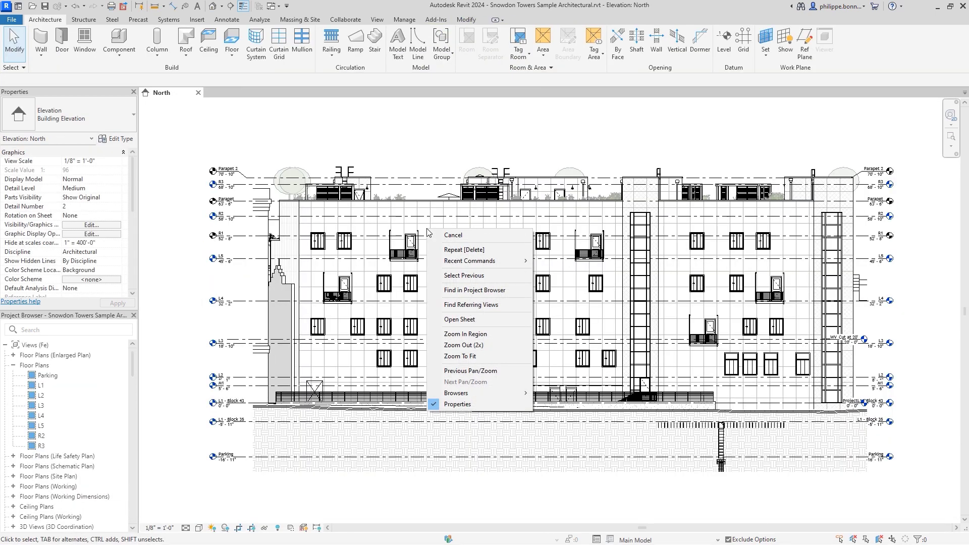
pyautogui.click(493, 320)
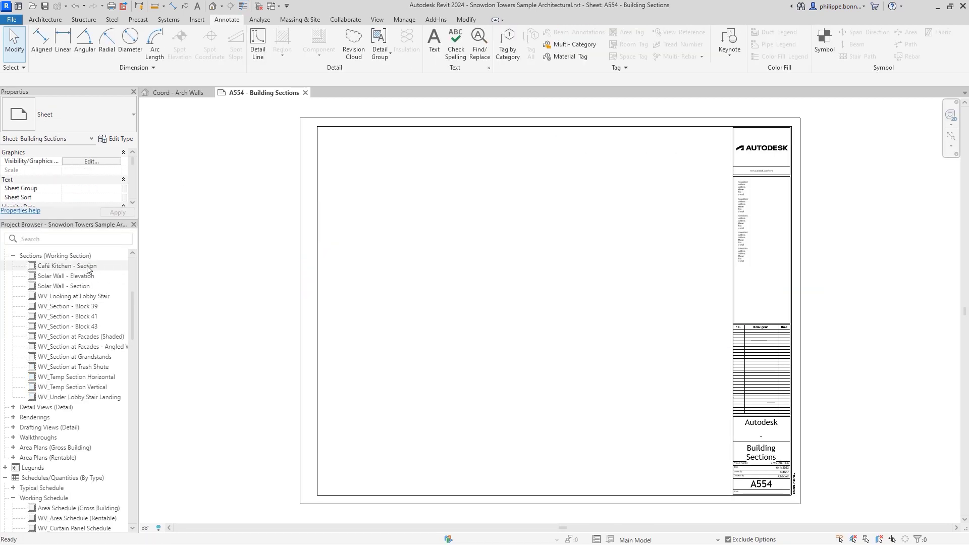
# - Place the Café Kitchen, Solar Wall and angled facade sections together with Area Schedule (Gross Building) on sheet A554
pyautogui.click(88, 267)
pyautogui.keyDown('ctrl'); pyautogui.click(69, 286); pyautogui.keyUp('ctrl')
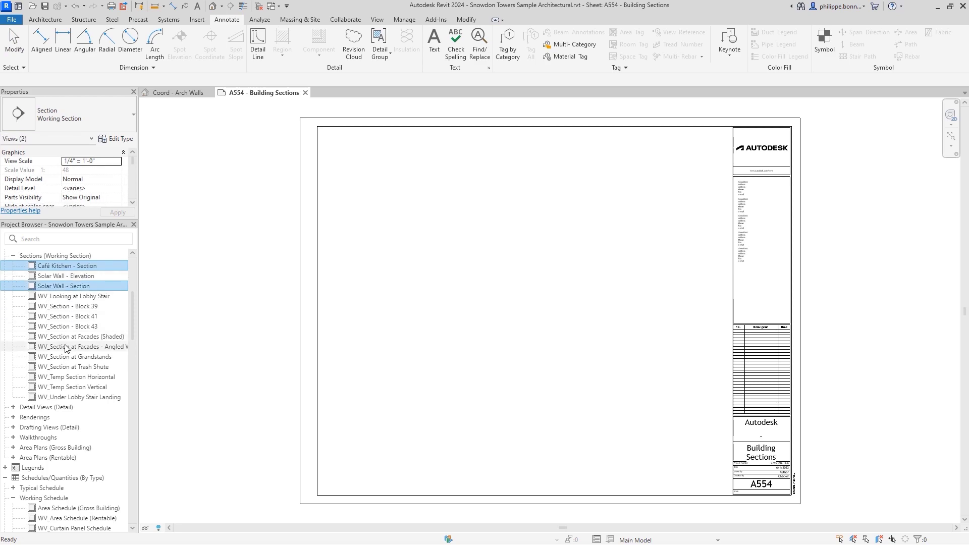
pyautogui.keyDown('ctrl'); pyautogui.click(66, 347); pyautogui.keyUp('ctrl')
pyautogui.keyDown('ctrl'); pyautogui.click(69, 508); pyautogui.keyUp('ctrl')
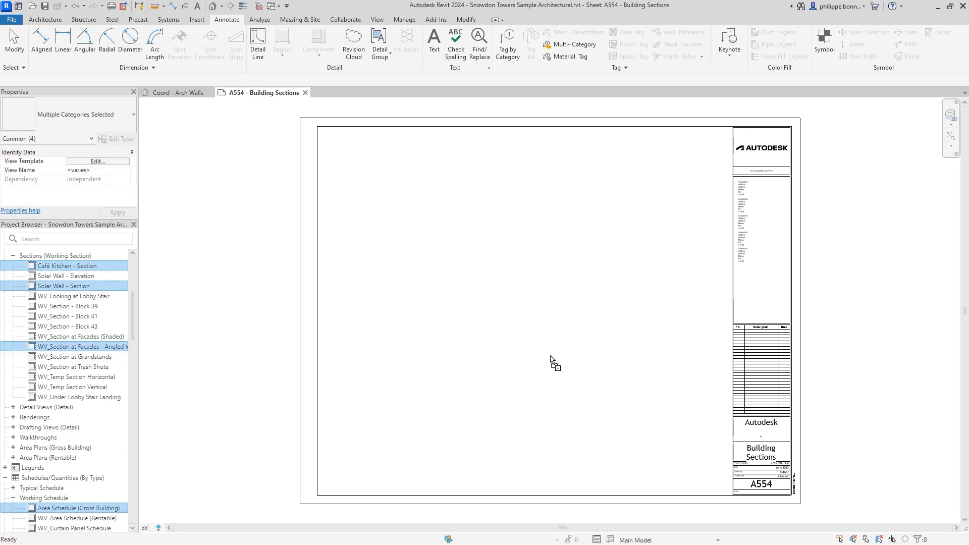
pyautogui.moveTo(552, 359); pyautogui.dragTo(551, 458)
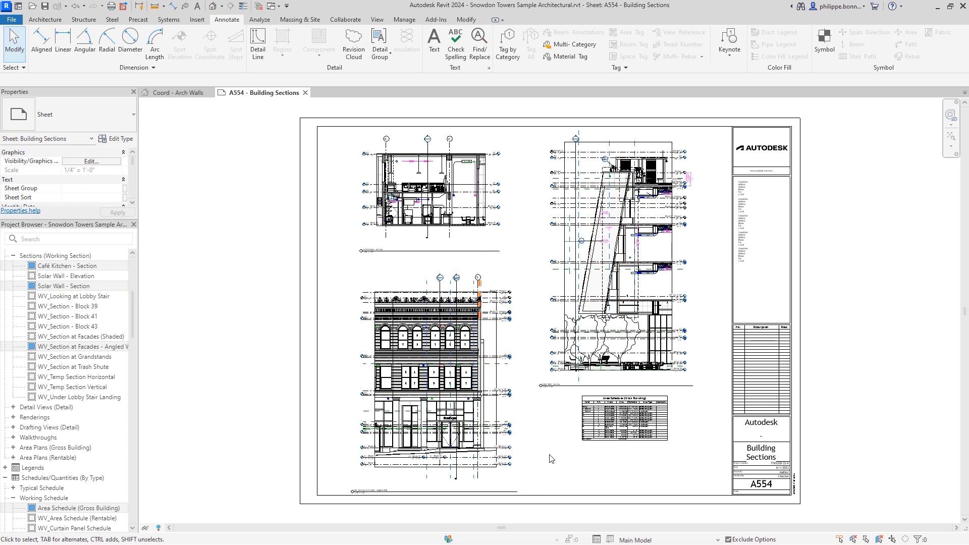
# - Resize all rows of the area schedule on sheet A554 to a row height of 0' 0 15/32"
pyautogui.click(579, 443)
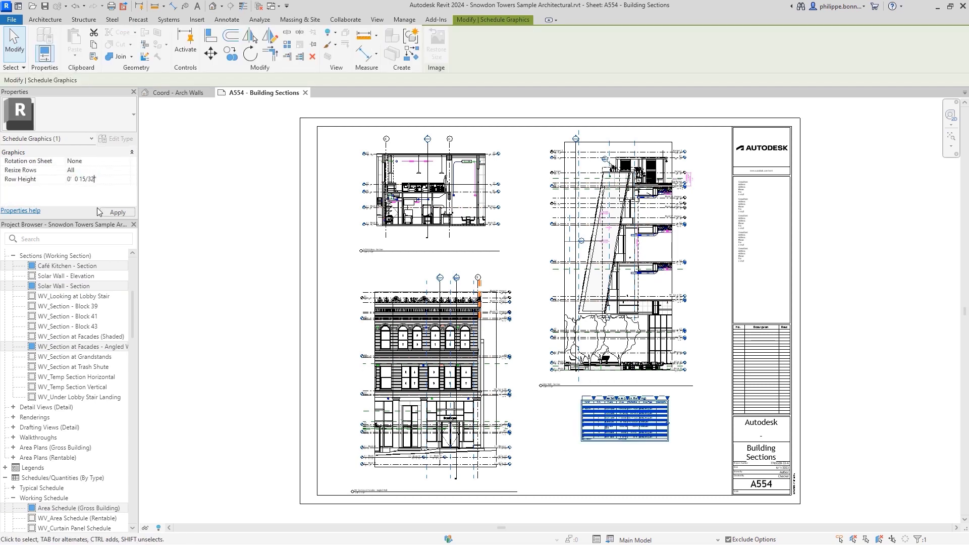
pyautogui.click(117, 213)
pyautogui.click(195, 241)
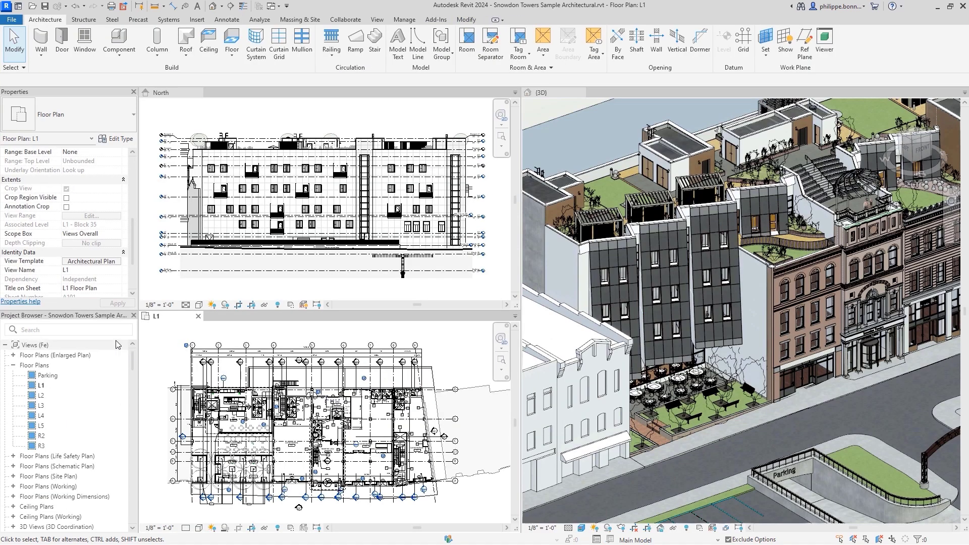
# - Search the Project Browser for kitchen views
pyautogui.click(82, 330)
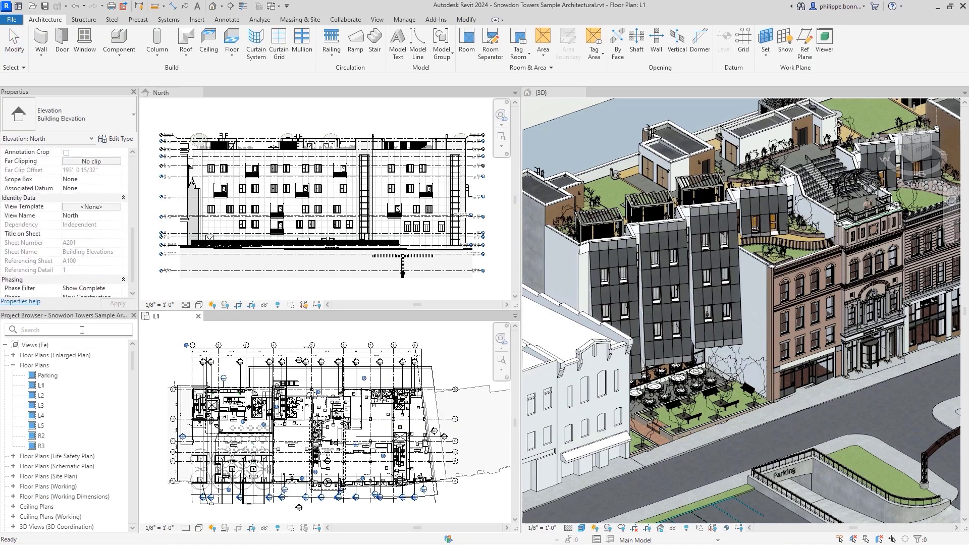
pyautogui.write('Kitche')
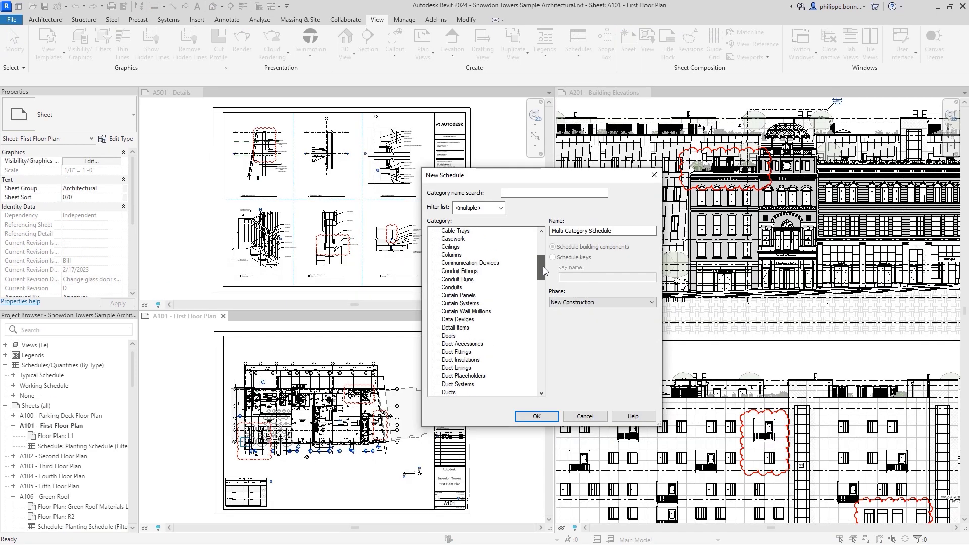
# - Create a schedule of building components for the Revision Clouds category, named Revision Cloud Schedule
pyautogui.scroll(-10, 478, 307)
pyautogui.click(474, 304)
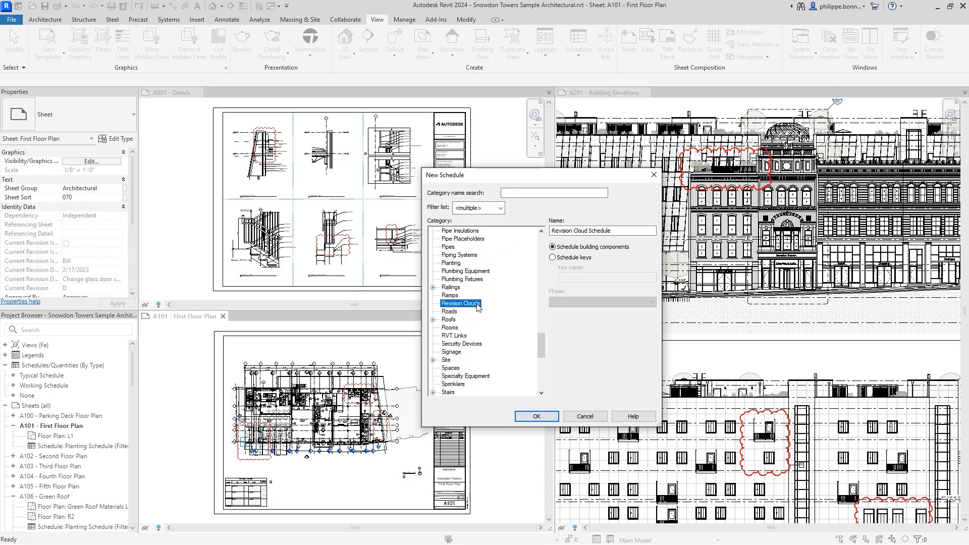
pyautogui.click(536, 416)
# - Add the chosen Revision fields, including Revision Number and Revision Description, to the revision cloud schedule
pyautogui.click(502, 195)
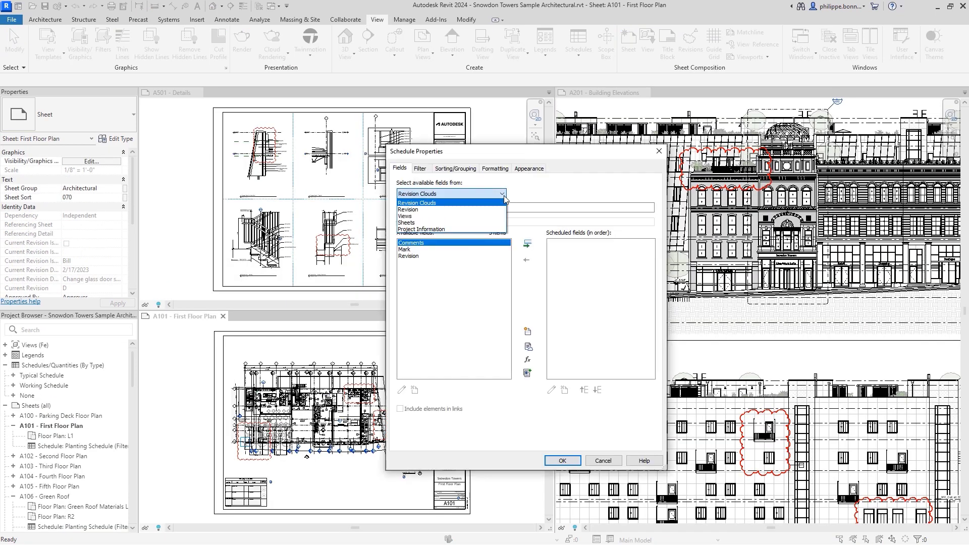
pyautogui.click(481, 209)
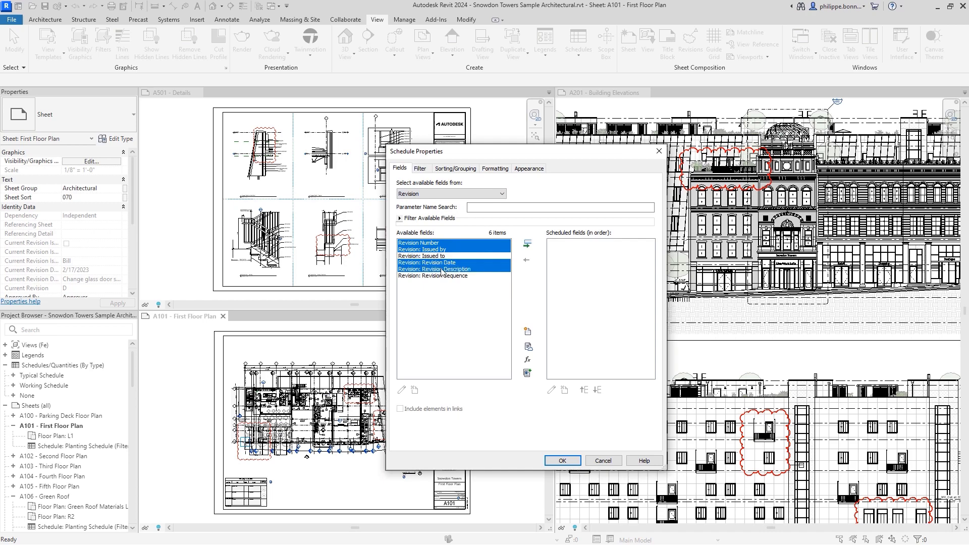
pyautogui.click(526, 244)
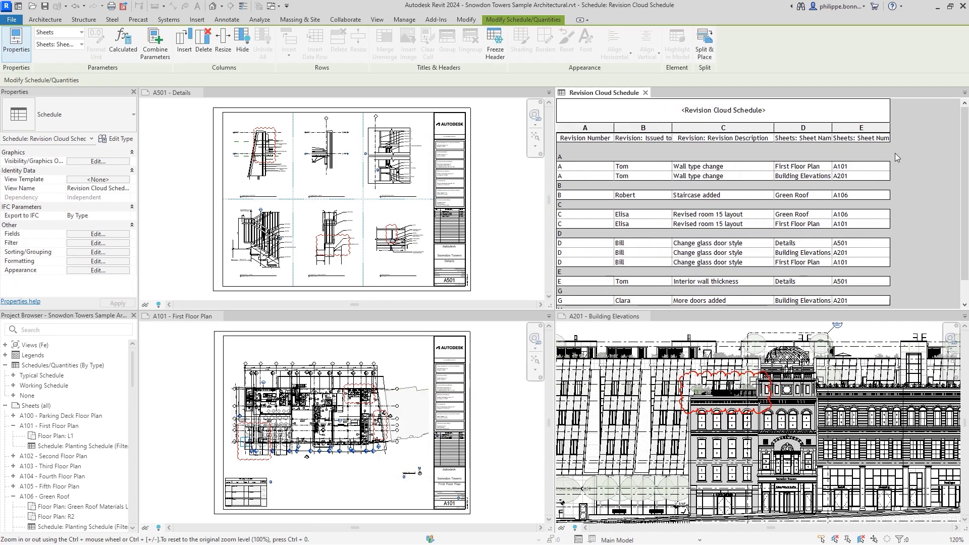